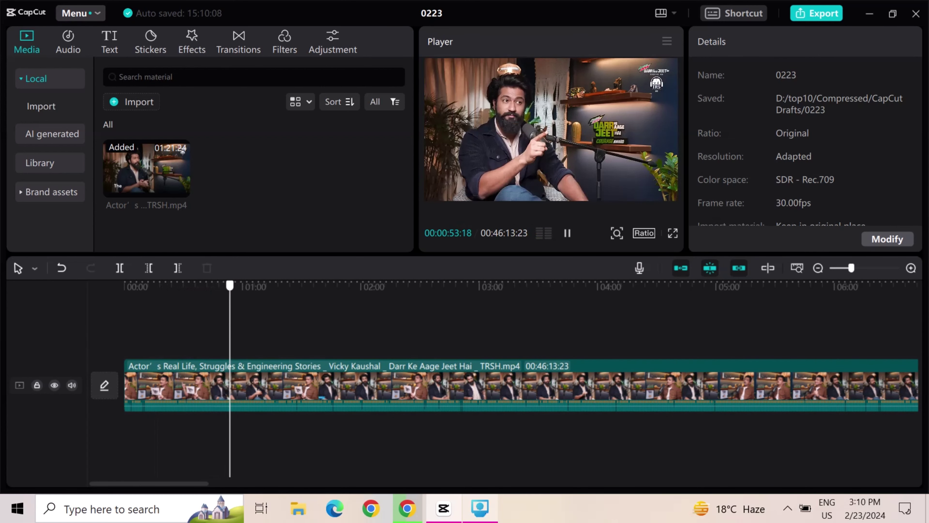
- Split the long interview clip on the timeline at 00:00:53:18 and preview the opening of the first part
left_click(120, 268)
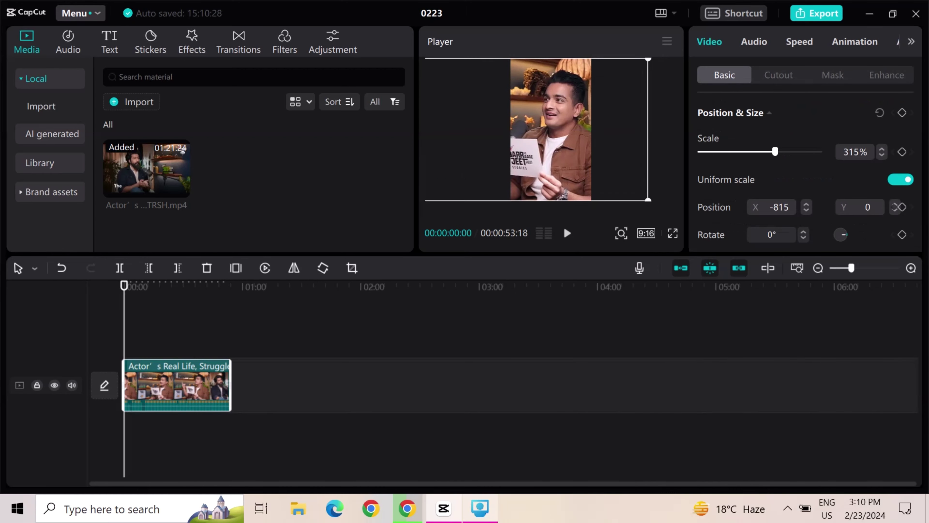
left_click_drag(124, 286, 132, 285)
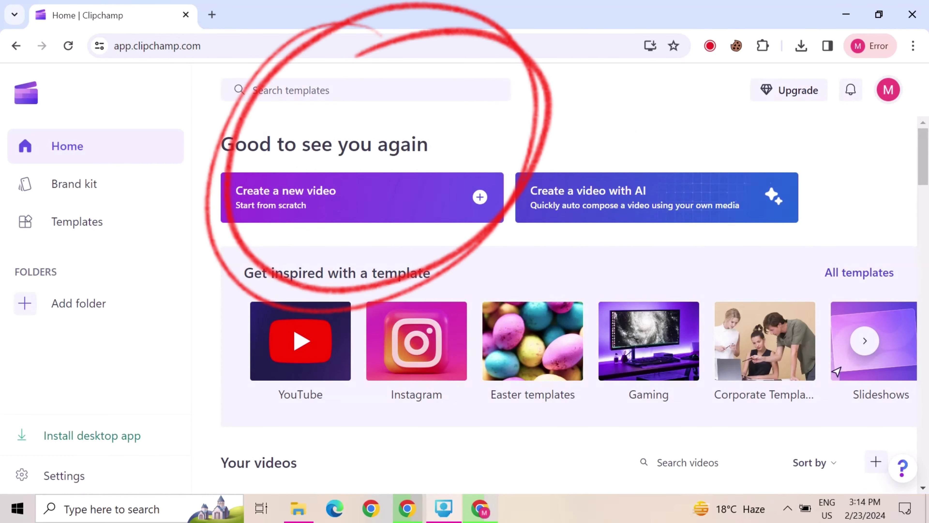
- Switch to Clipchamp in the browser, create a new video from scratch and dismiss the introductory tip
left_click(362, 197)
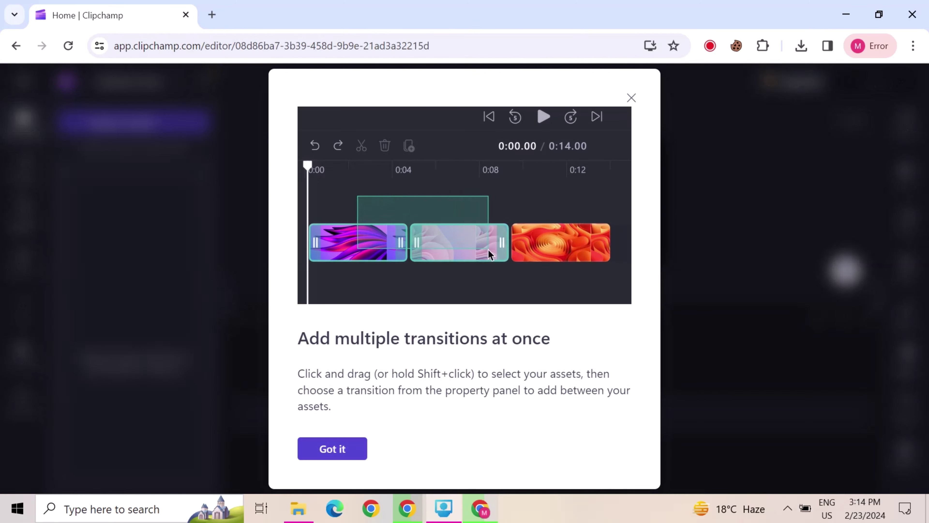
key("Escape")
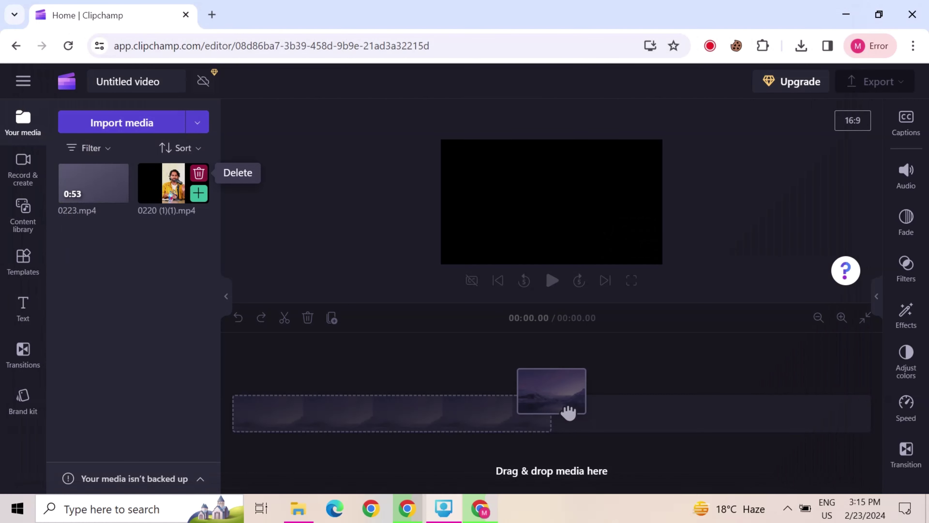
- Remove 0220 (1)(1).mp4 from the project media and add 0223.mp4 to the timeline, accepting the matched dimensions
left_click(198, 173)
left_click(427, 322)
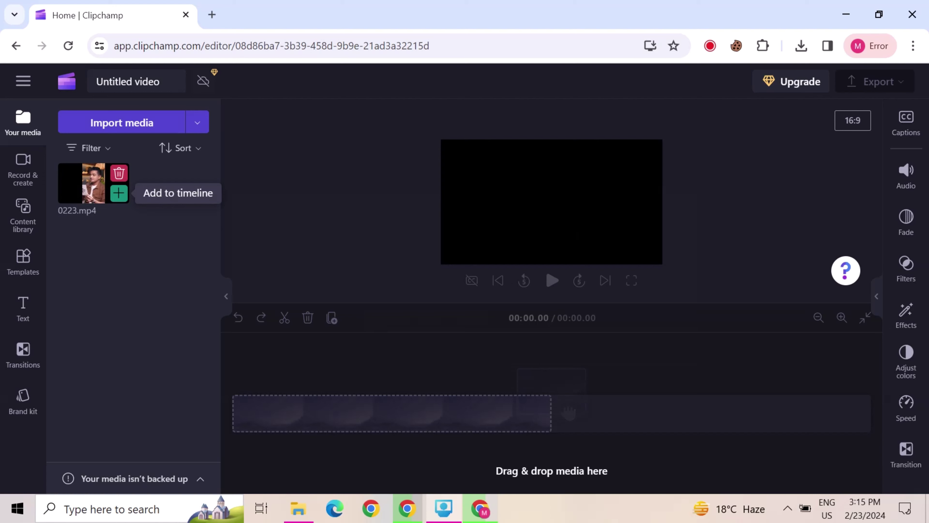
left_click(118, 193)
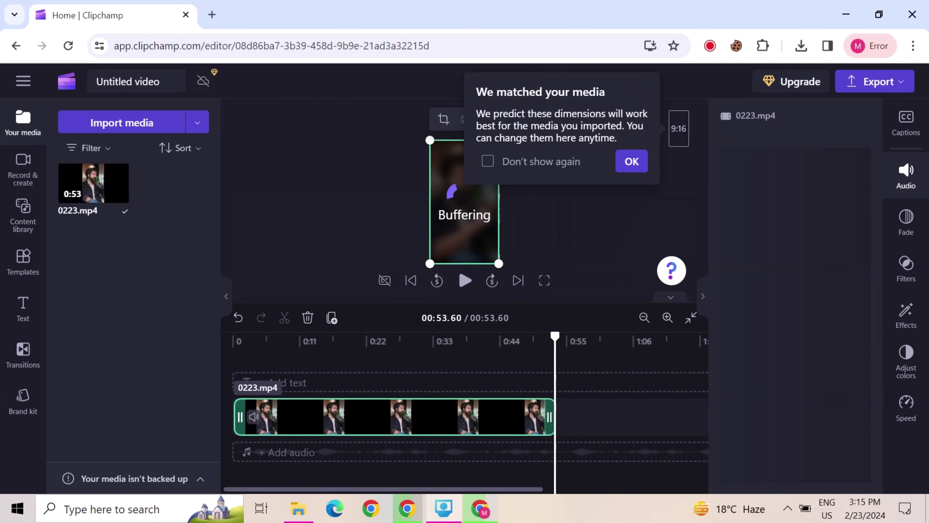
left_click(455, 341)
left_click(631, 161)
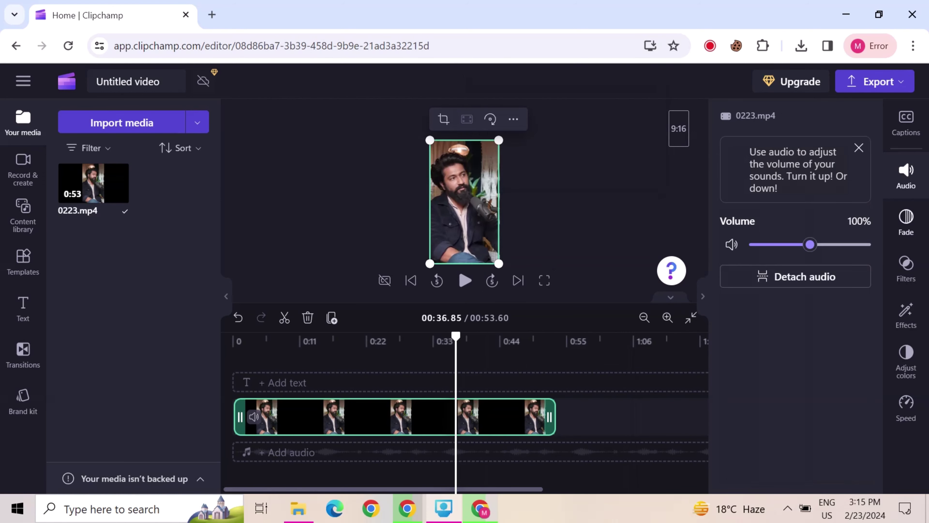
- Turn on autocaptions for the clip and transcribe the media with the language set to Hindi (India)
left_click(905, 123)
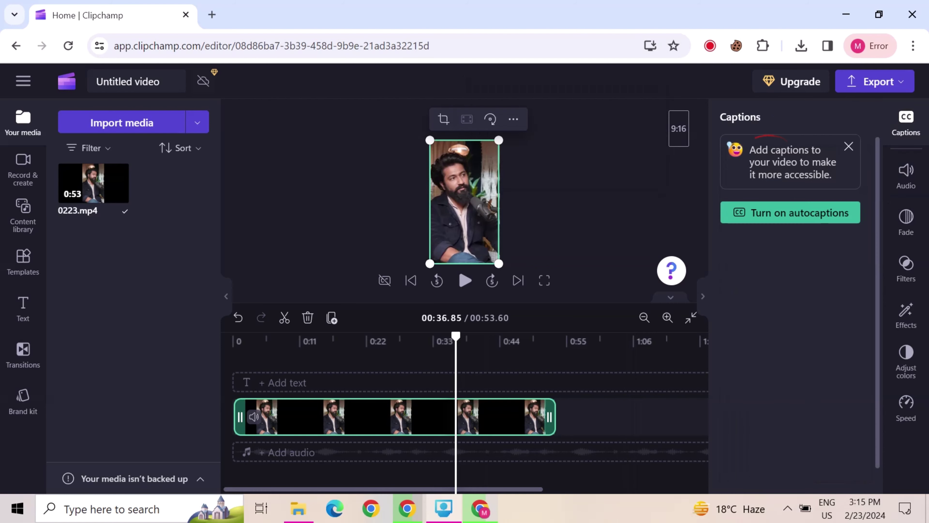
left_click(790, 212)
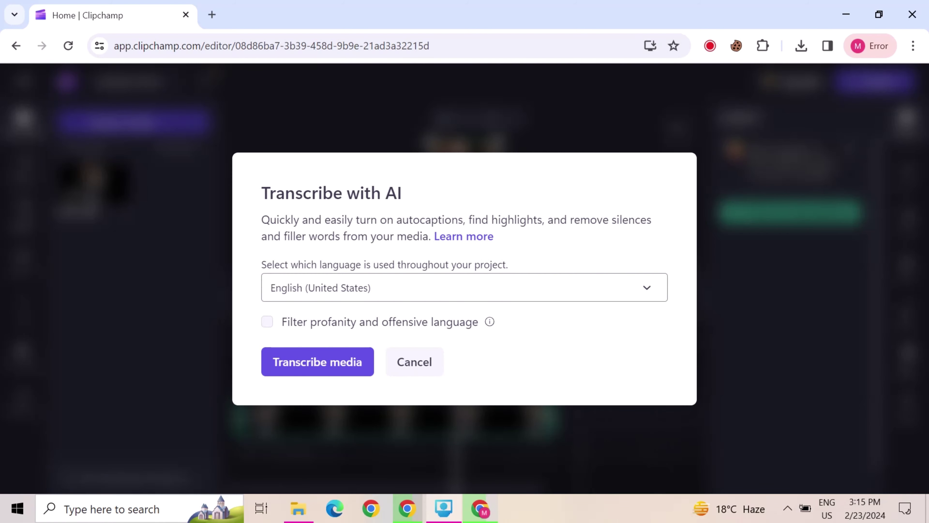
left_click(464, 287)
scroll(459, 410, "up", 15)
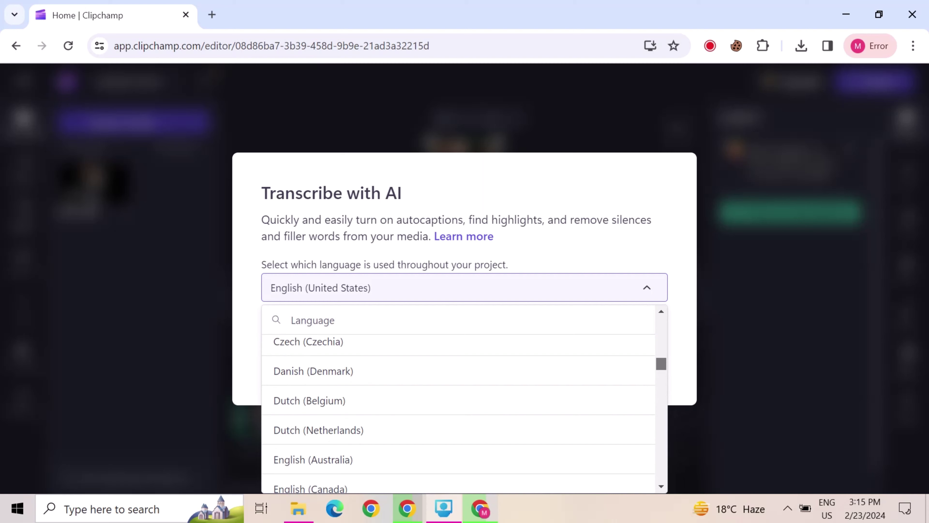
scroll(459, 410, "down", 15)
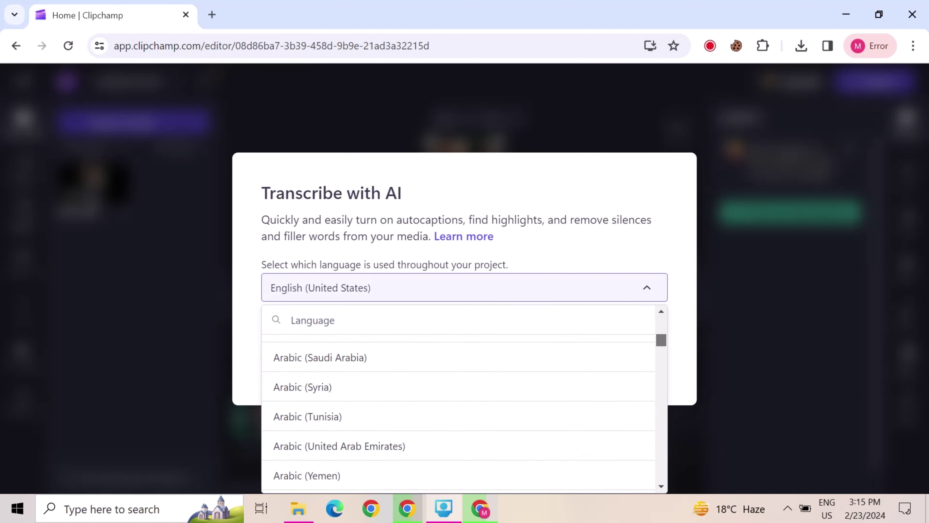
scroll(459, 410, "down", 10)
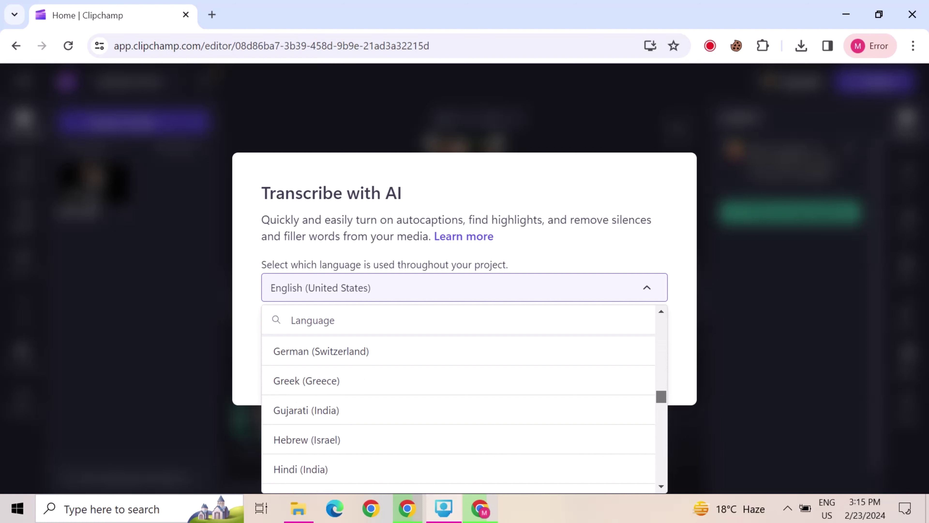
scroll(458, 409, "down", 3)
scroll(458, 409, "up", 3)
scroll(459, 410, "down", 2)
scroll(458, 410, "up", 5)
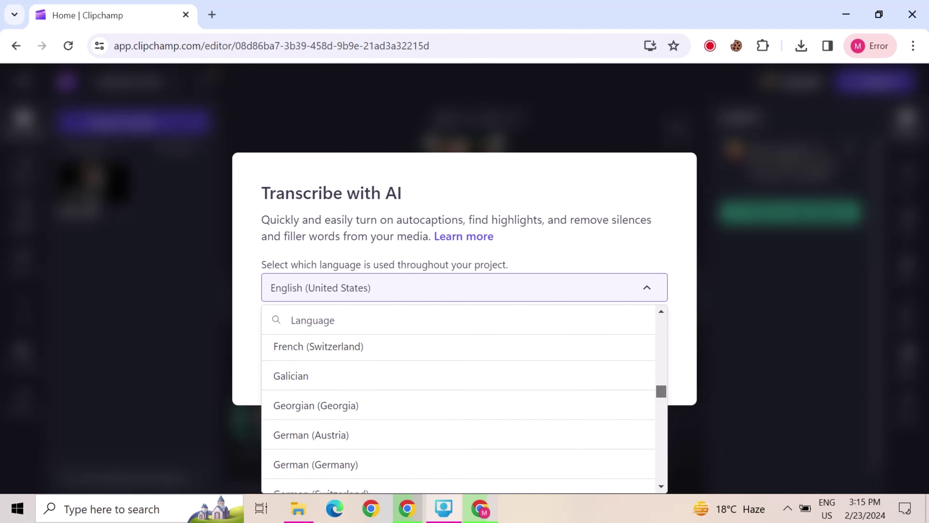
scroll(459, 410, "down", 2)
scroll(458, 410, "down", 2)
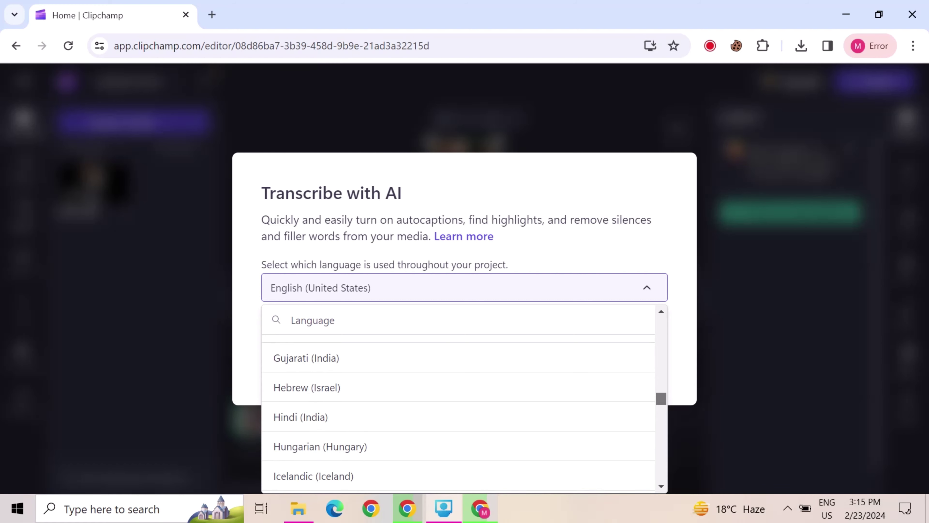
scroll(458, 410, "up", 2)
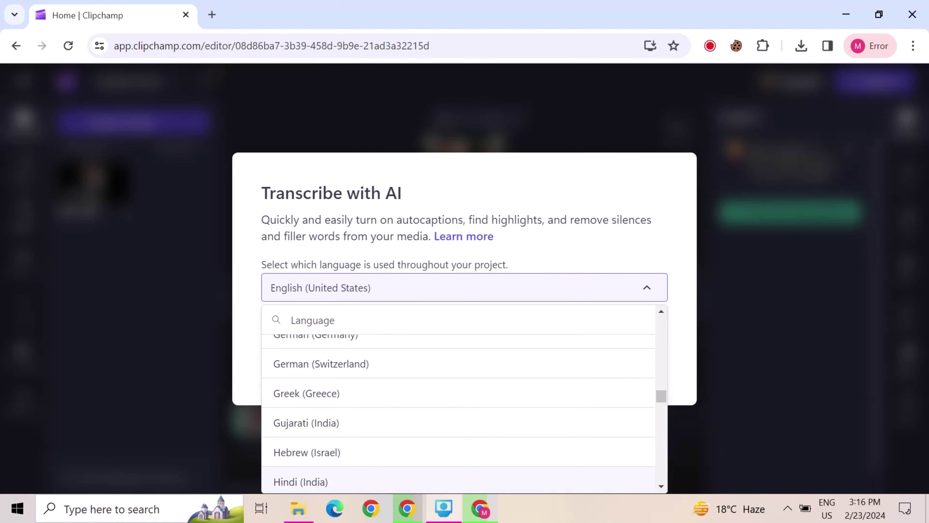
left_click(301, 482)
left_click(316, 361)
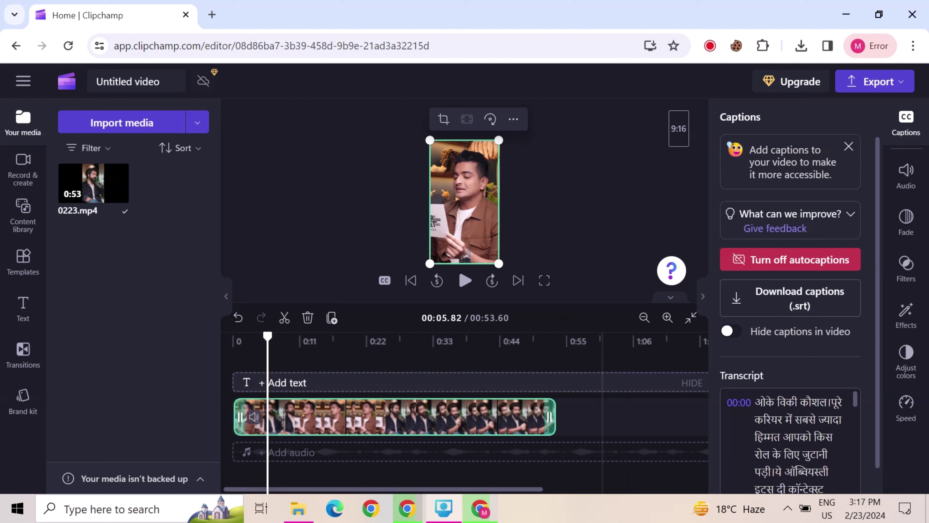
- Preview the generated Hindi captions in full screen at about 00:19.94 and return to the editor
left_click_drag(267, 336, 353, 335)
left_click(545, 281)
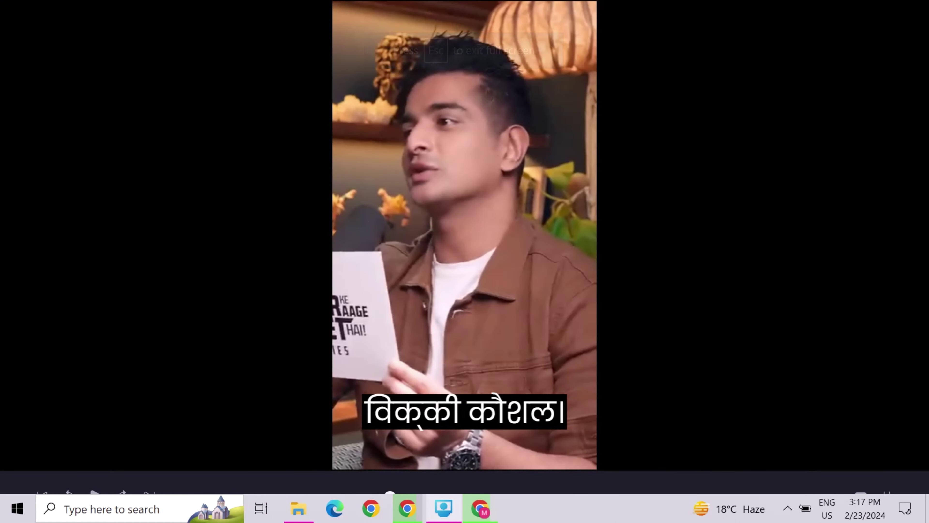
key("Escape")
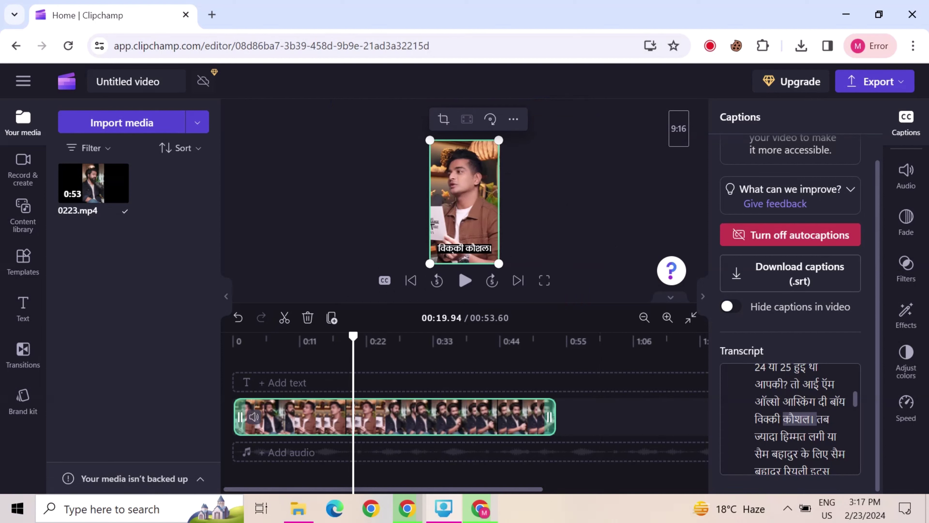
- Delete the captioned clip from the timeline and add 0223.mp4 to it again
left_click(308, 317)
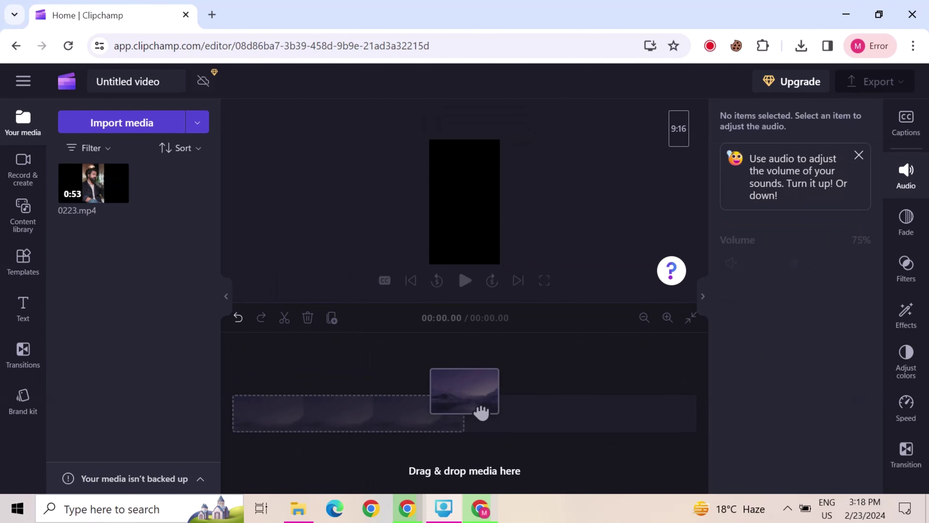
mouse_move(119, 193)
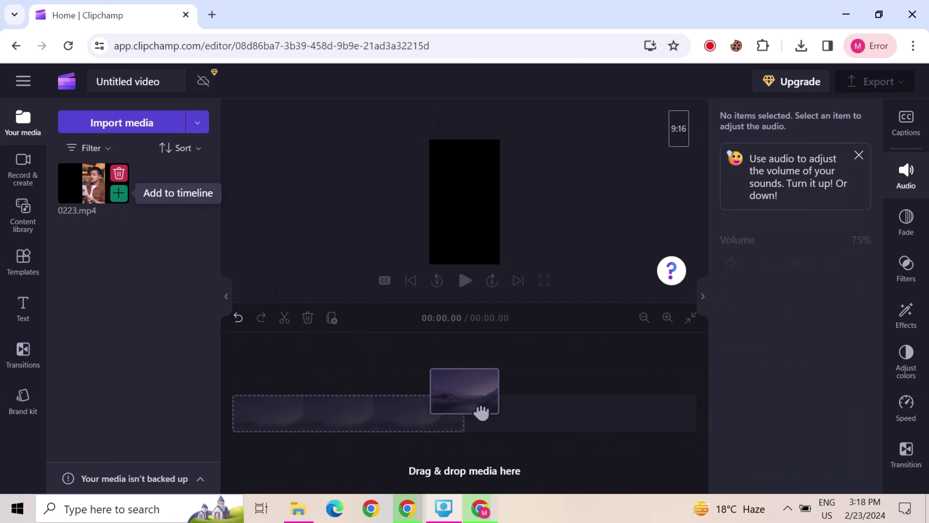
left_click_drag(482, 413, 481, 413)
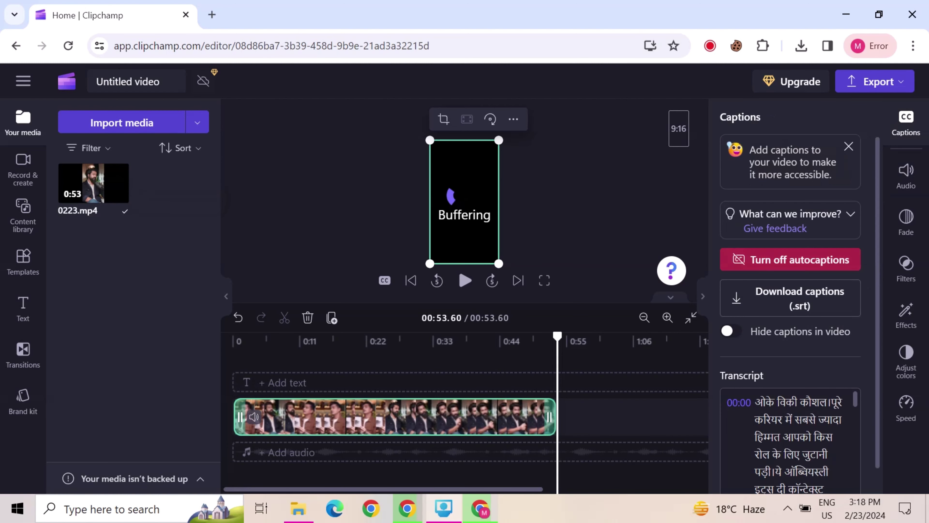
- Turn autocaptions off and on again, regenerating the captions with the language set to English (India)
left_click(790, 259)
left_click(790, 474)
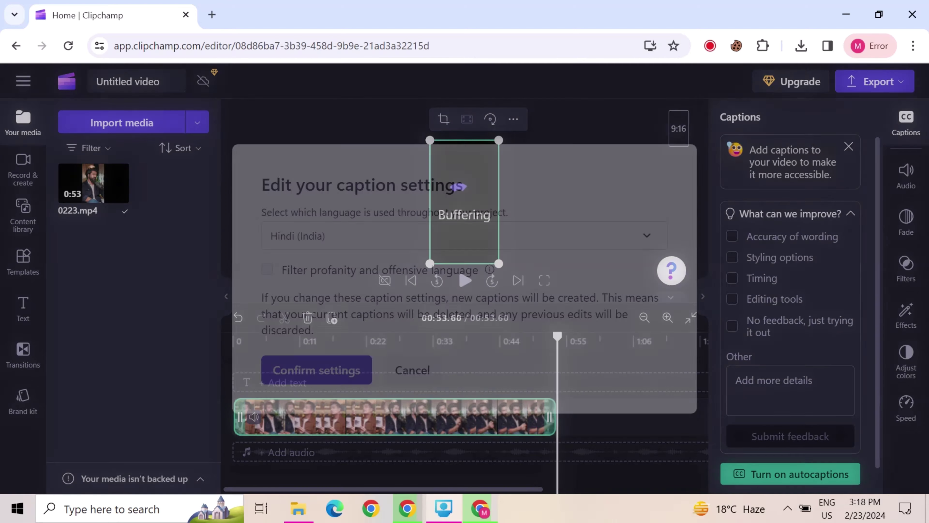
left_click(465, 236)
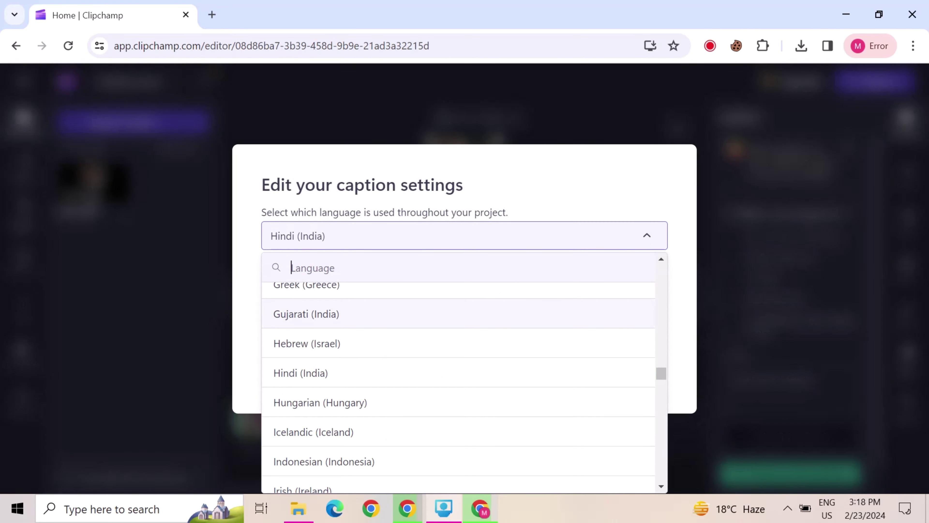
left_click_drag(661, 373, 661, 271)
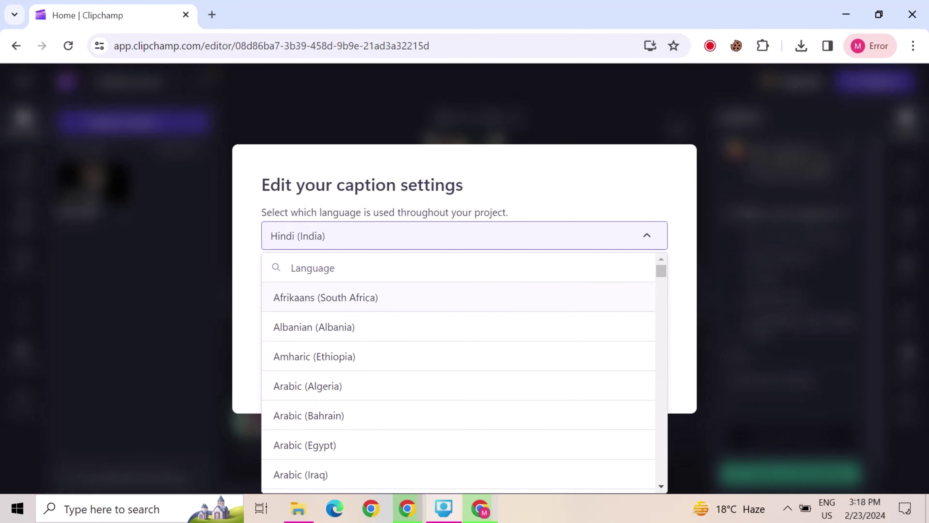
scroll(457, 384, "down", 9)
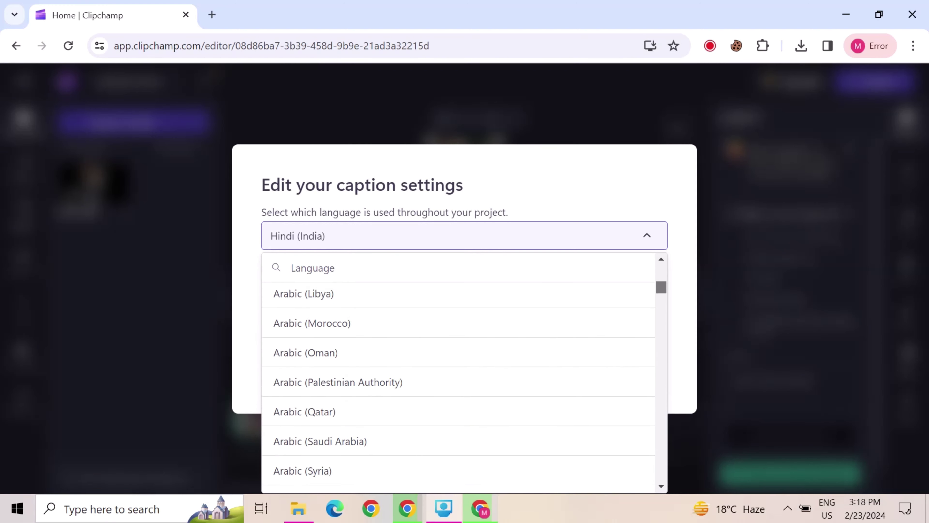
scroll(457, 384, "down", 15)
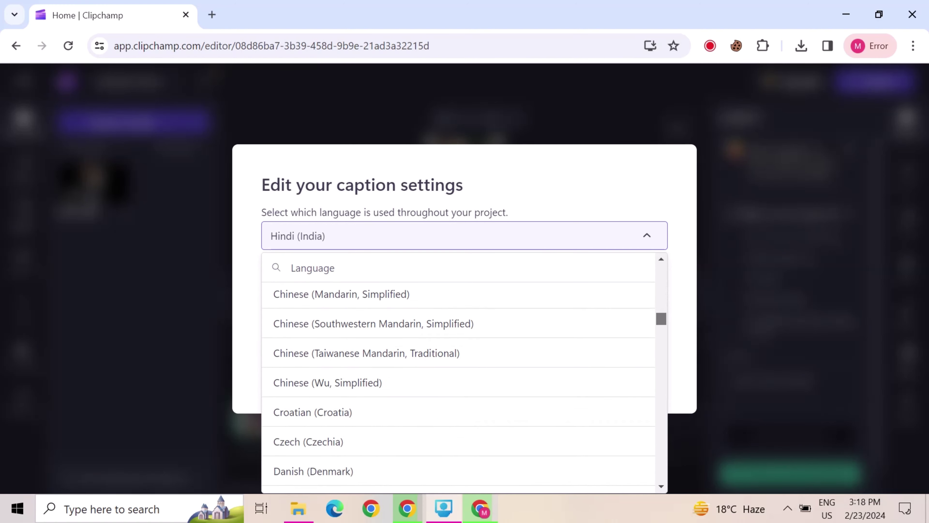
scroll(458, 384, "down", 7)
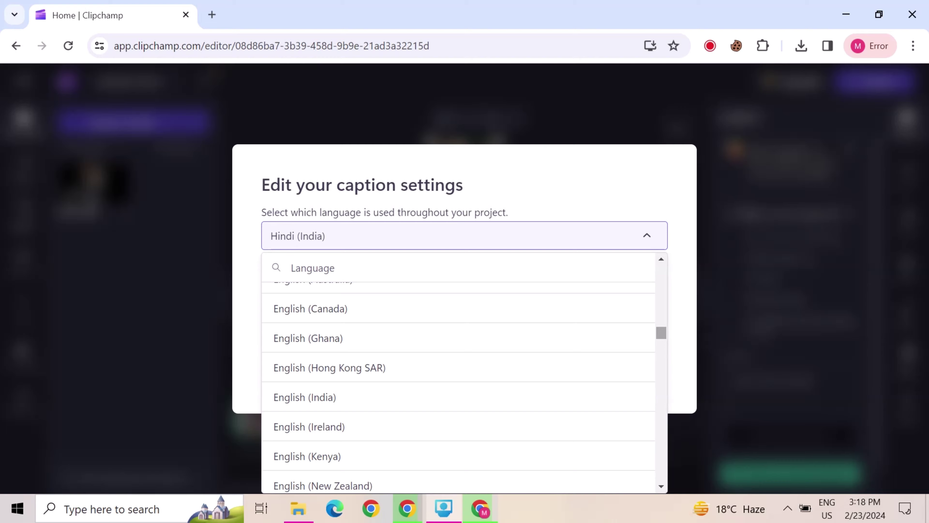
left_click(305, 397)
left_click(328, 370)
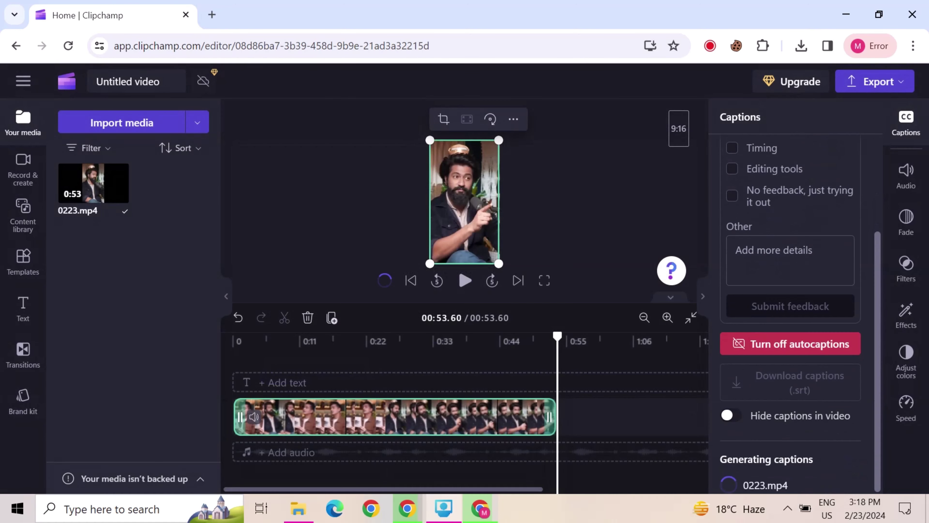
left_click(311, 341)
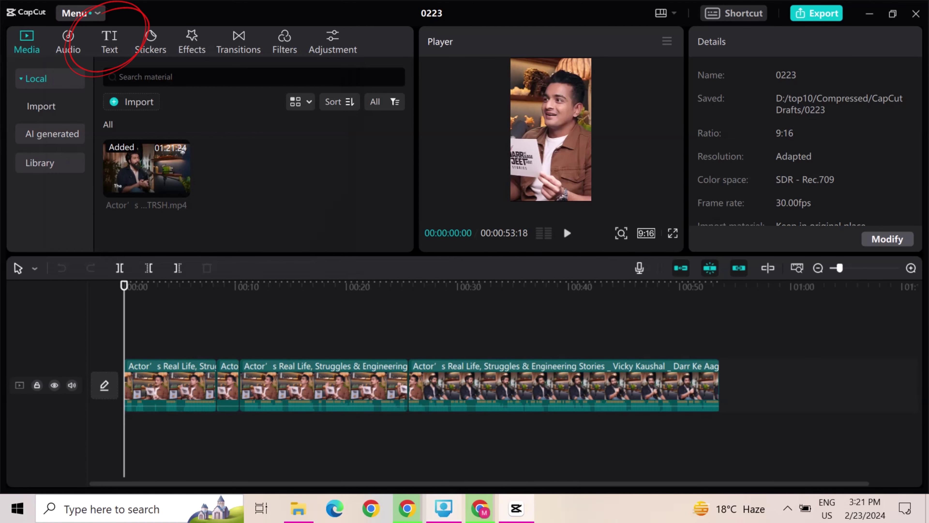
- Switch to CapCut and import the SRT caption file from the Downloads folder as local captions
left_click(109, 42)
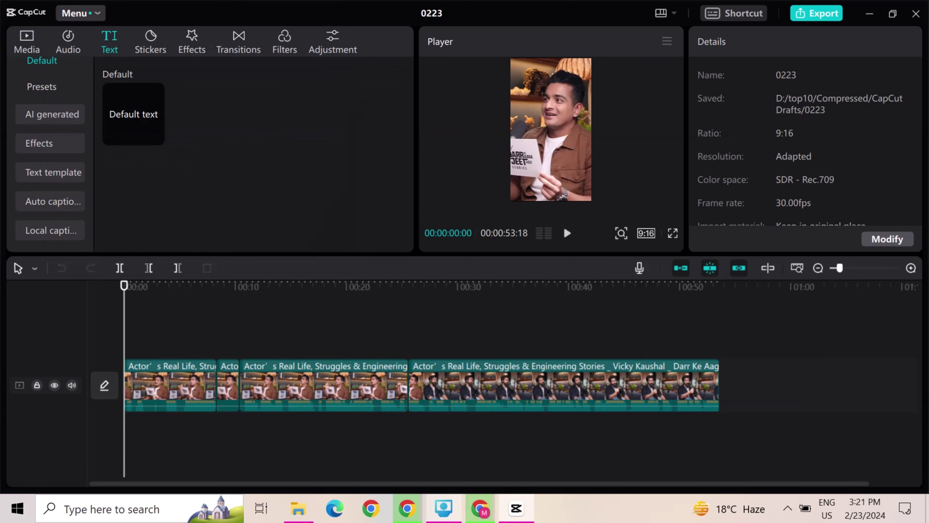
left_click(51, 230)
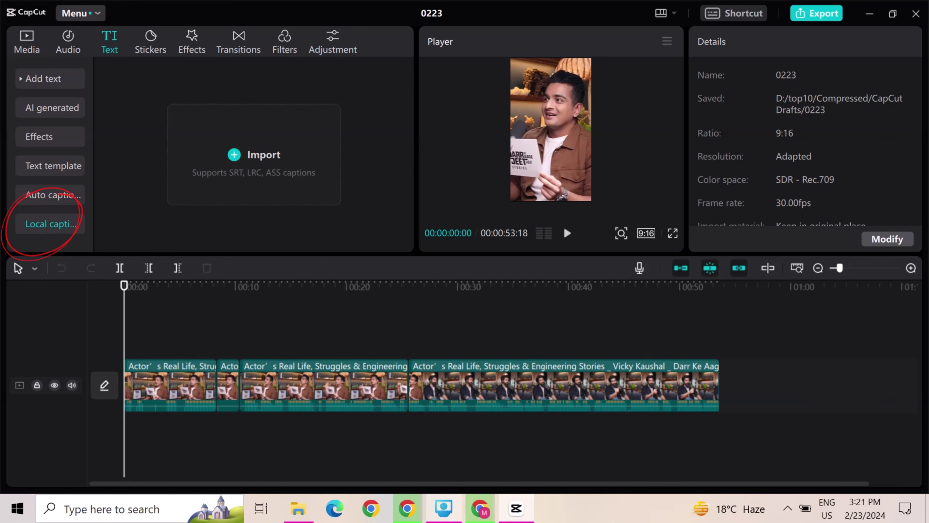
left_click(254, 150)
left_click(58, 125)
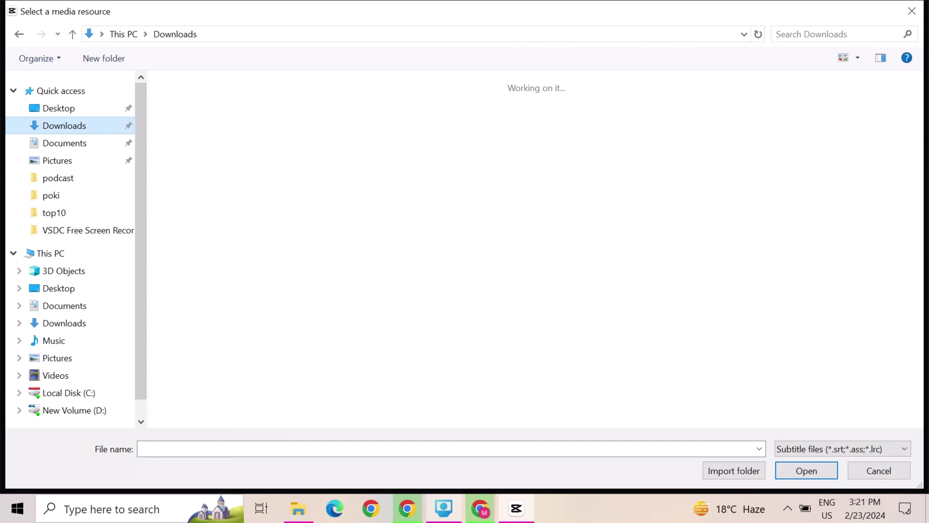
double_click(187, 117)
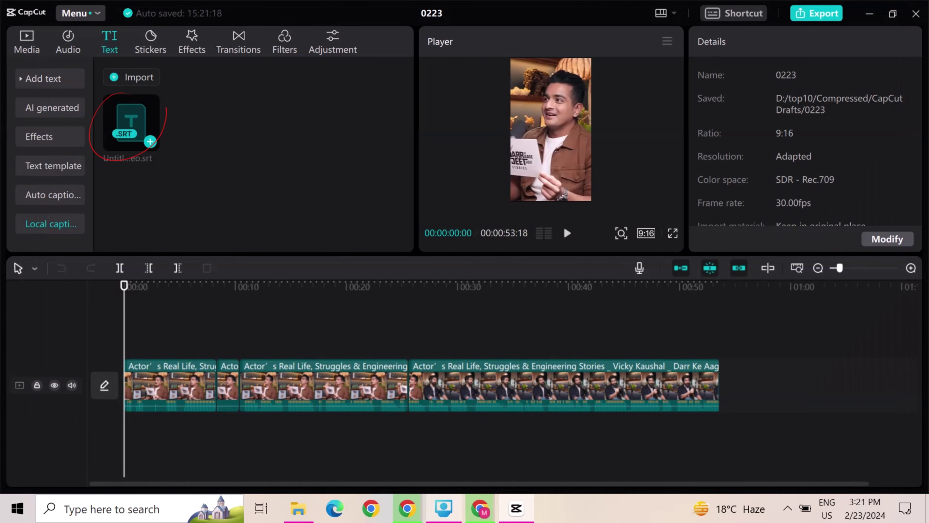
- Add the imported SRT captions to the timeline above the video clips
left_click(150, 141)
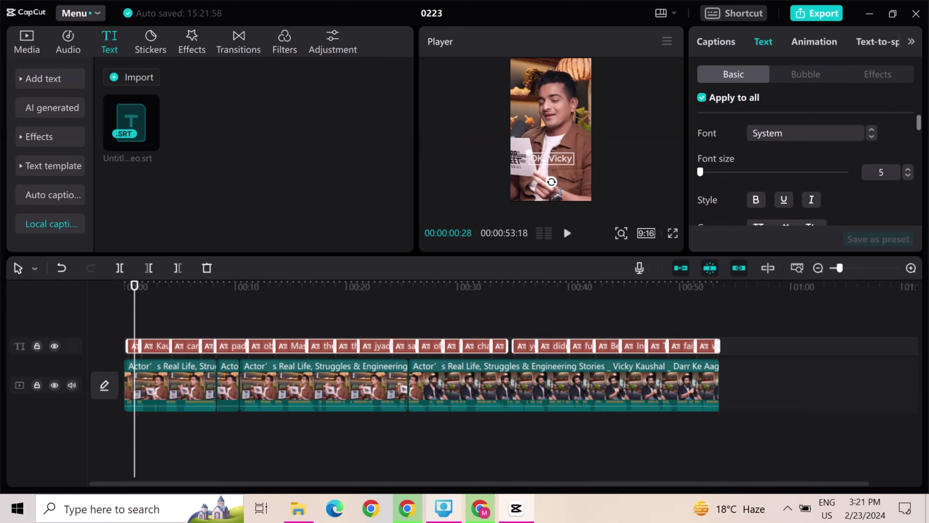
scroll(804, 164, "down", 10)
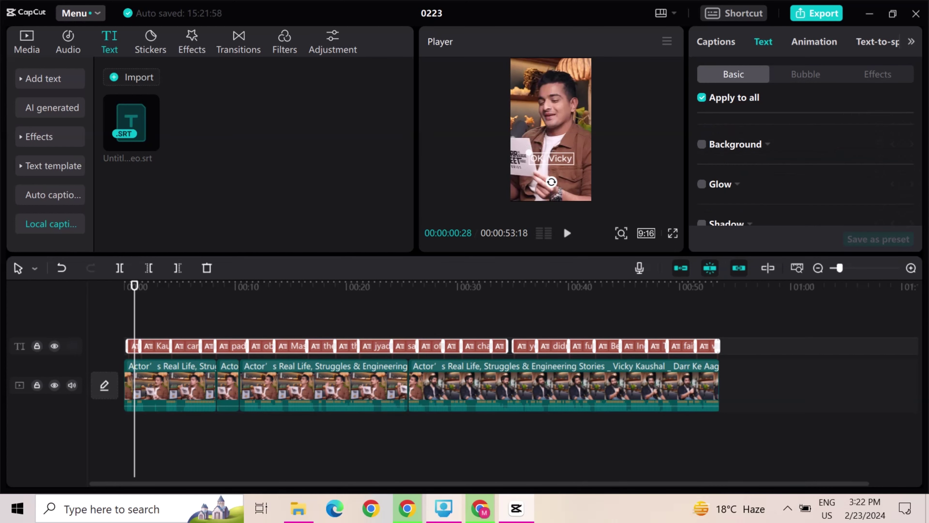
- Set the font of all captions to ELEGANT and give them a white glow with intensity 51 and range 34
scroll(805, 165, "down", 3)
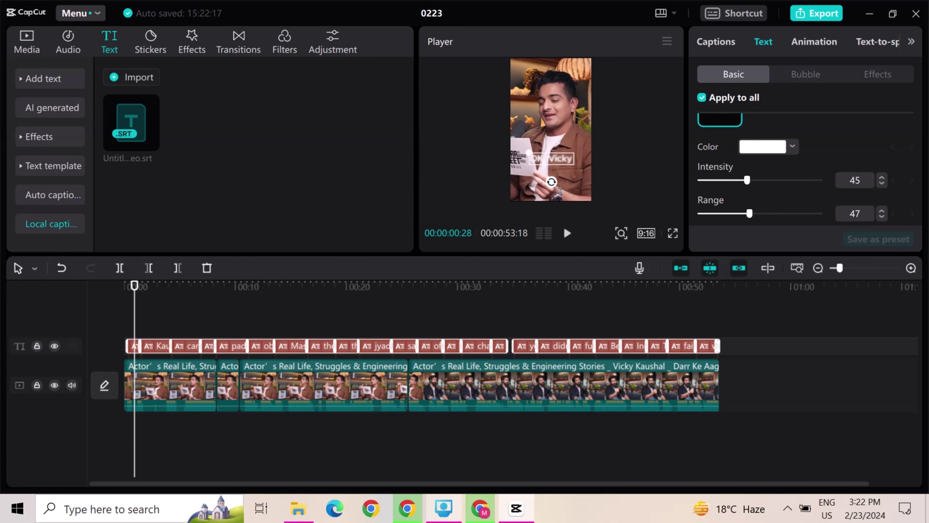
scroll(805, 165, "up", 12)
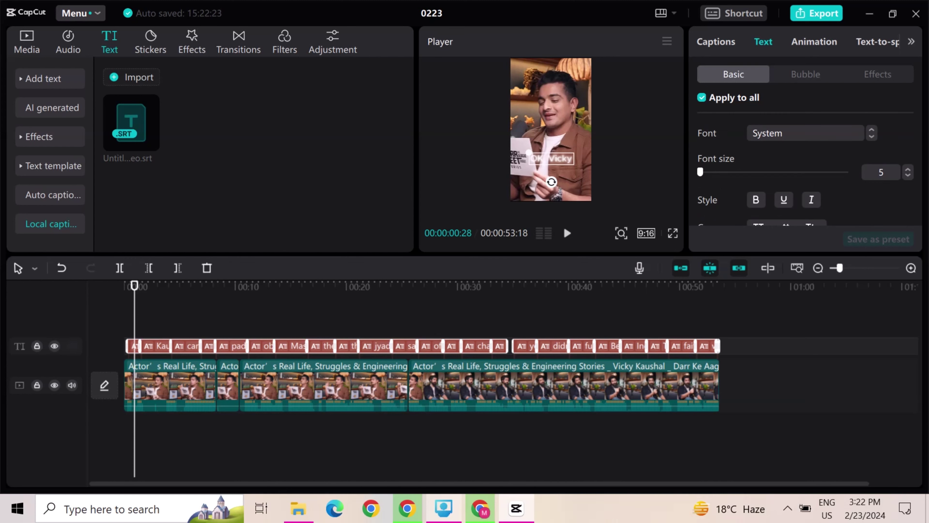
left_click(806, 133)
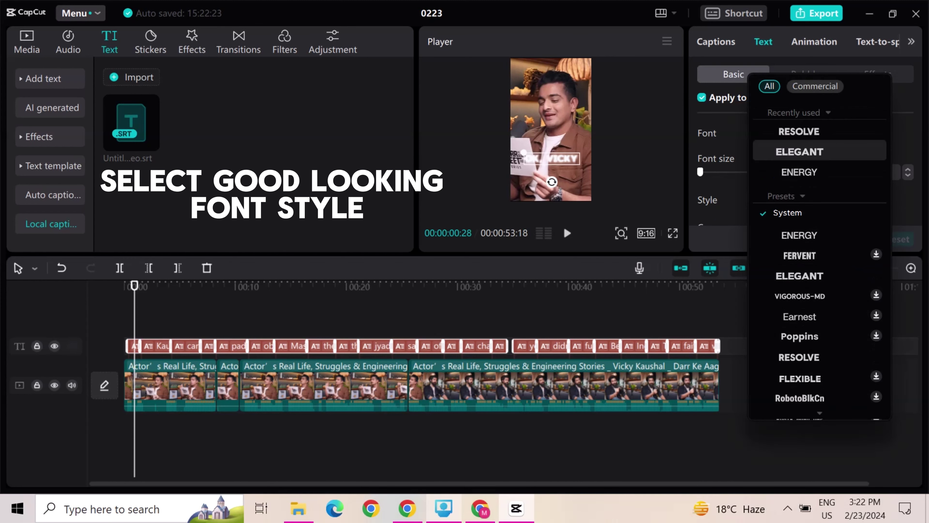
left_click(800, 152)
scroll(799, 152, "down", 10)
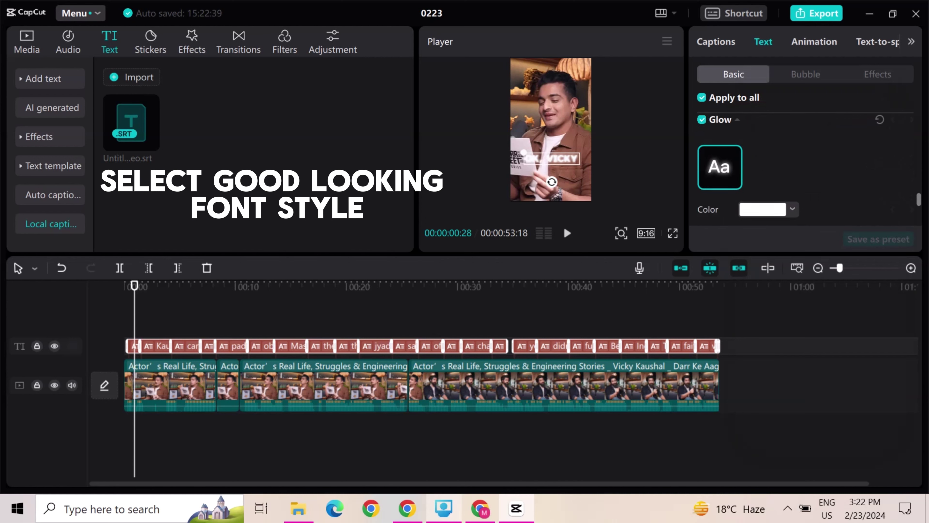
scroll(805, 165, "down", 3)
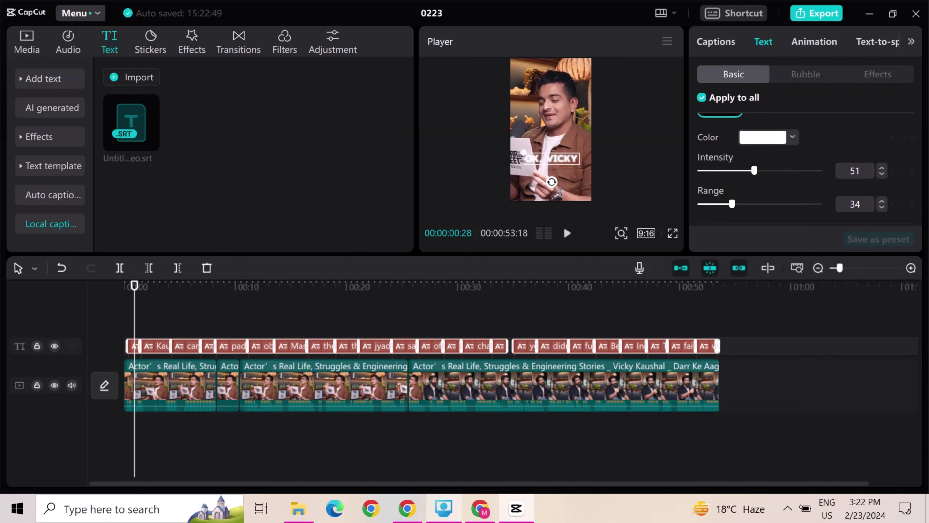
- Break the "obviously itsthe contextwhere is" caption onto two lines and shrink the captions to 301% scale
left_click_drag(135, 285, 259, 285)
left_click(260, 346)
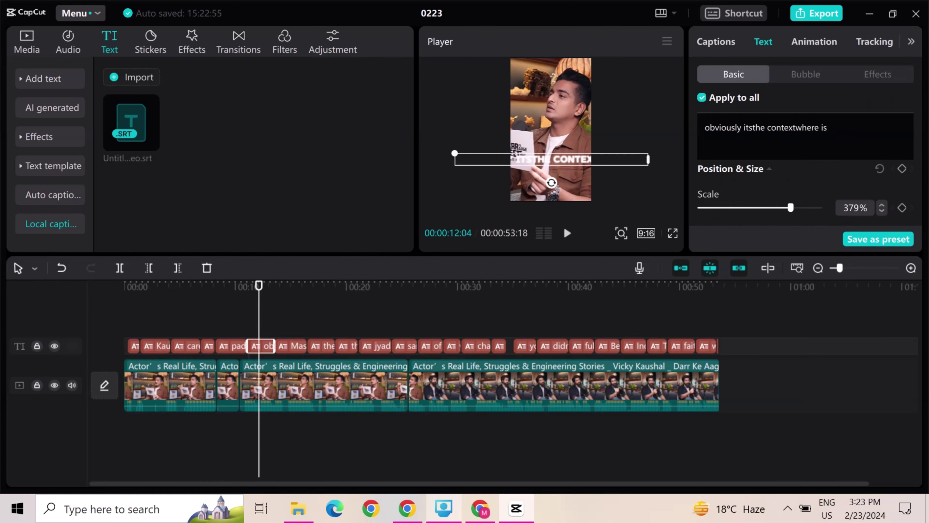
left_click(764, 124)
key("Return")
left_click(735, 134)
left_click_drag(603, 169, 592, 168)
- Break the "Masaan at age 24 20:05 in" and "the app. Though I'malso asking" captions onto two lines each
left_click(289, 285)
left_click(292, 346)
key("Return")
left_click(320, 286)
left_click(321, 346)
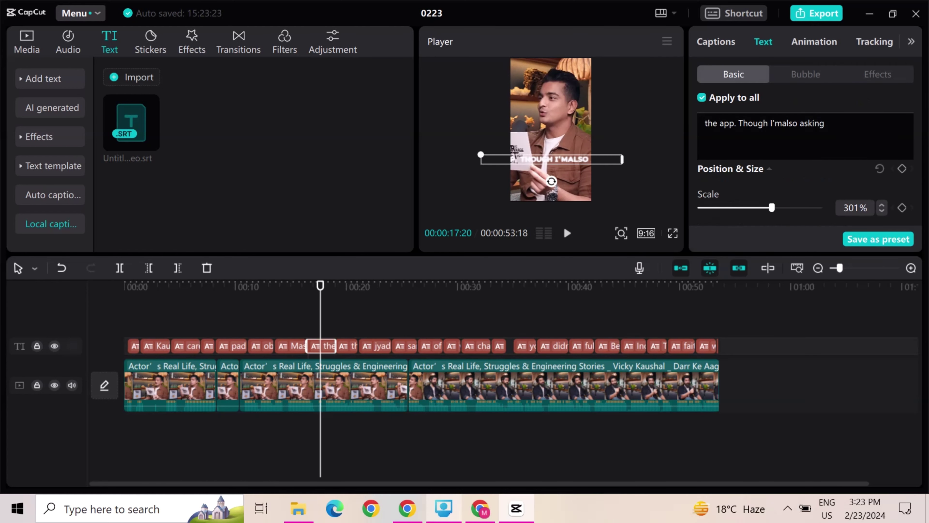
key("Return")
- Break the caption at about 20 seconds onto two lines and reduce the captions' scale to 242%
left_click(343, 285)
left_click(347, 346)
left_click(787, 123)
key("Return")
left_click_drag(602, 168, 592, 166)
- Break the long captions between about 22 and 32 seconds onto two lines, including "character. Sothere is a"
left_click(379, 286)
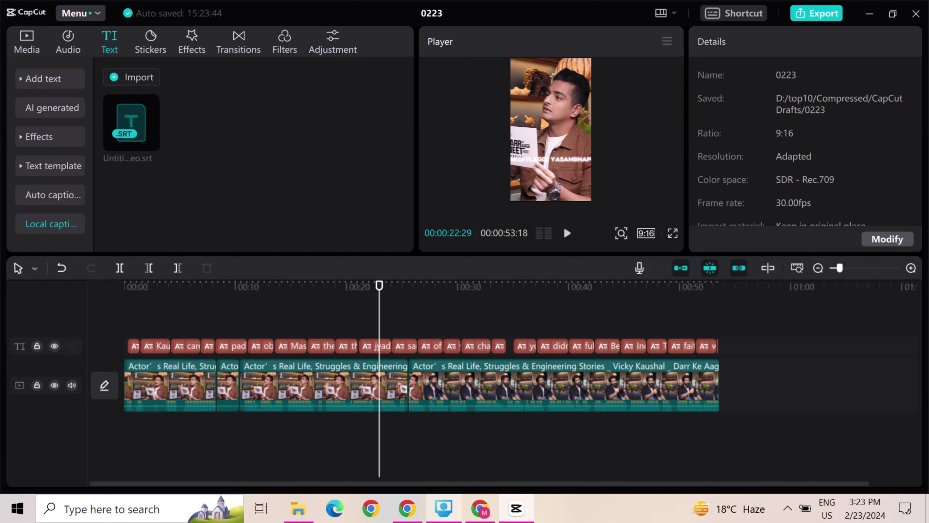
left_click(376, 346)
left_click(427, 286)
left_click(408, 286)
left_click(406, 346)
left_click(450, 285)
left_click(453, 346)
left_click(473, 286)
left_click(476, 346)
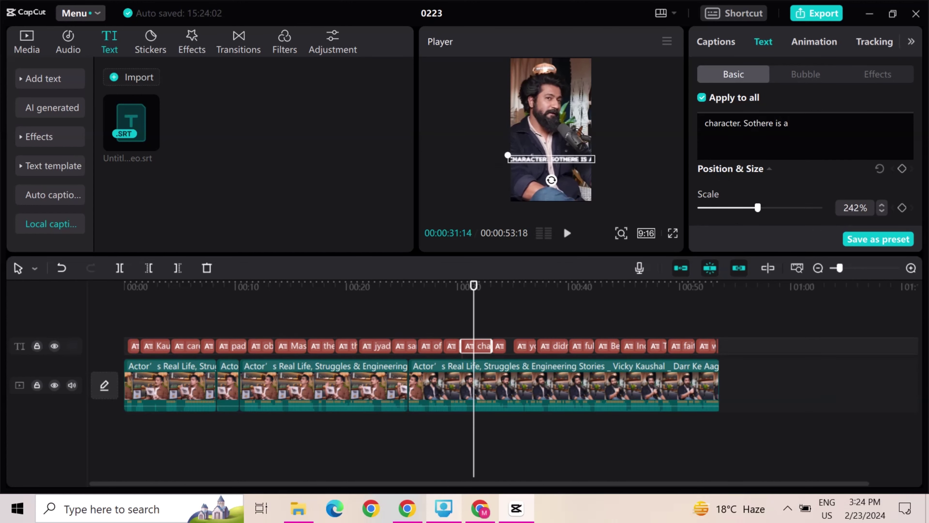
key("Return")
- Break the captions between about 35 and 42 seconds onto two lines, including "didn't haveeven onedegree ofscope to just"
left_click(519, 286)
left_click(526, 346)
left_click(545, 285)
left_click(553, 346)
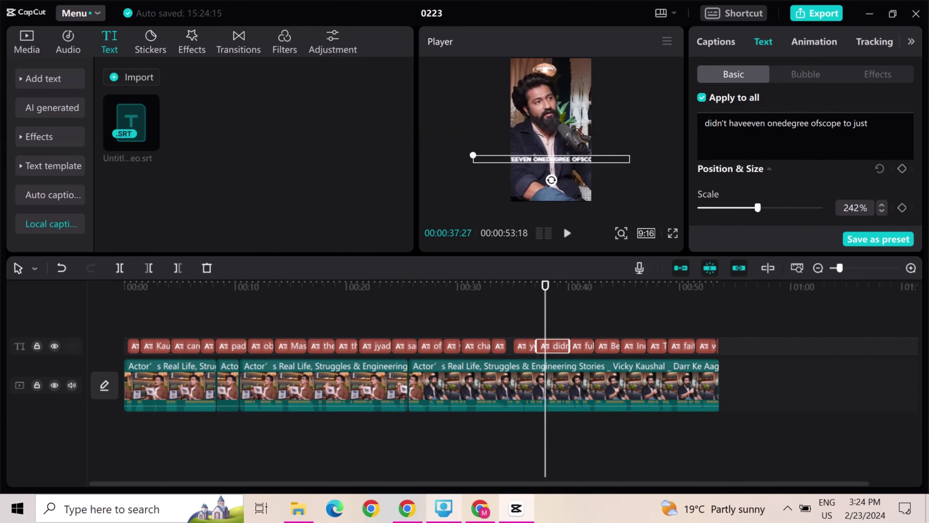
left_click(577, 286)
left_click(583, 346)
left_click(745, 124)
key("Return")
- Break the captions between about 43 and 48 seconds onto two lines, including "Indian Army,they would beveryencouraging."
left_click(607, 286)
left_click(609, 346)
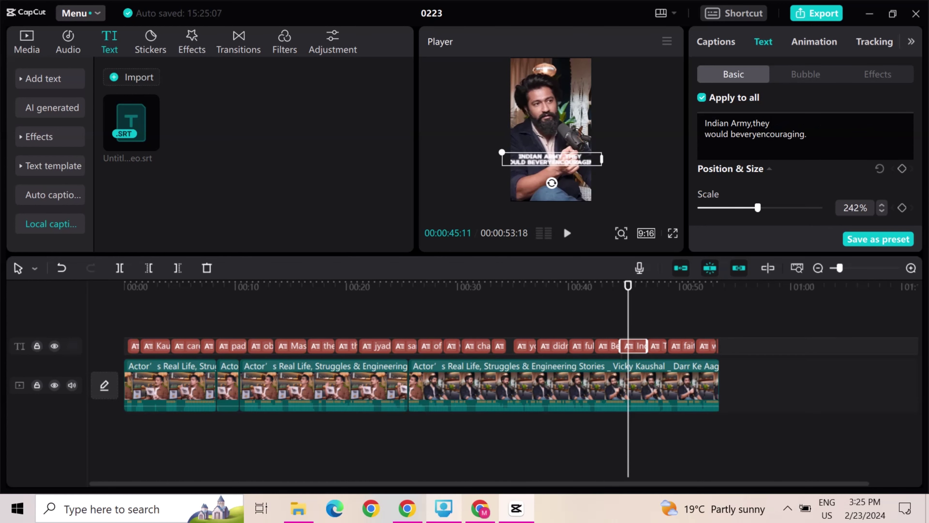
key("Return")
left_click(654, 315)
left_click(658, 346)
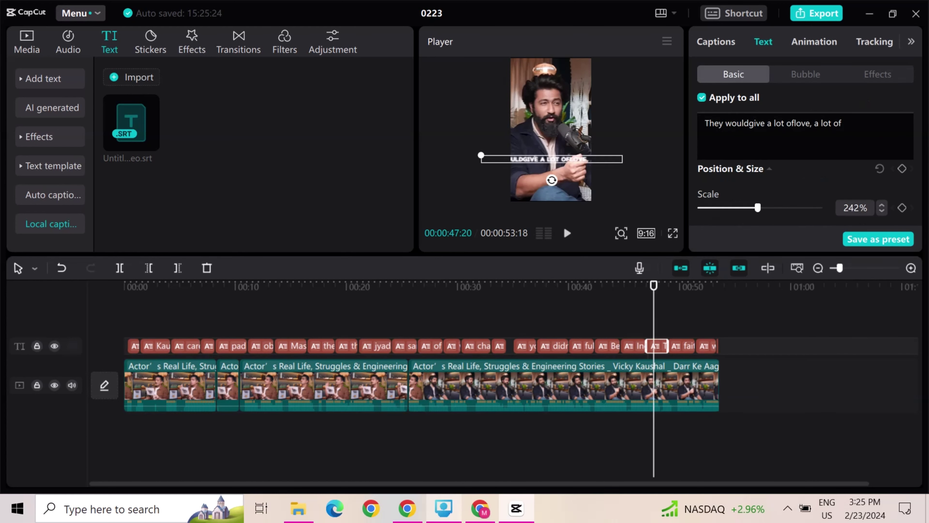
- Break the last two captions onto two lines, splitting the final one after "with sayingyou better"
left_click(679, 315)
left_click(682, 346)
left_click(794, 123)
key("Return")
left_click(707, 315)
left_click(709, 346)
left_click(807, 123)
key("Return")
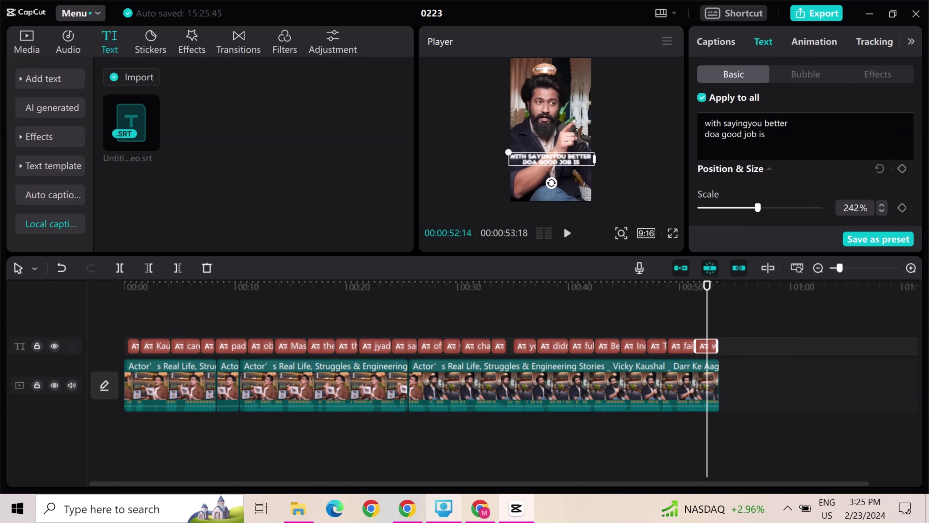
- Break the caption at about 5 seconds and the "kaise role keliye jutani" caption onto two lines each
left_click(187, 315)
left_click(187, 346)
left_click(777, 123)
key("Return")
left_click(156, 315)
left_click(207, 315)
left_click(208, 345)
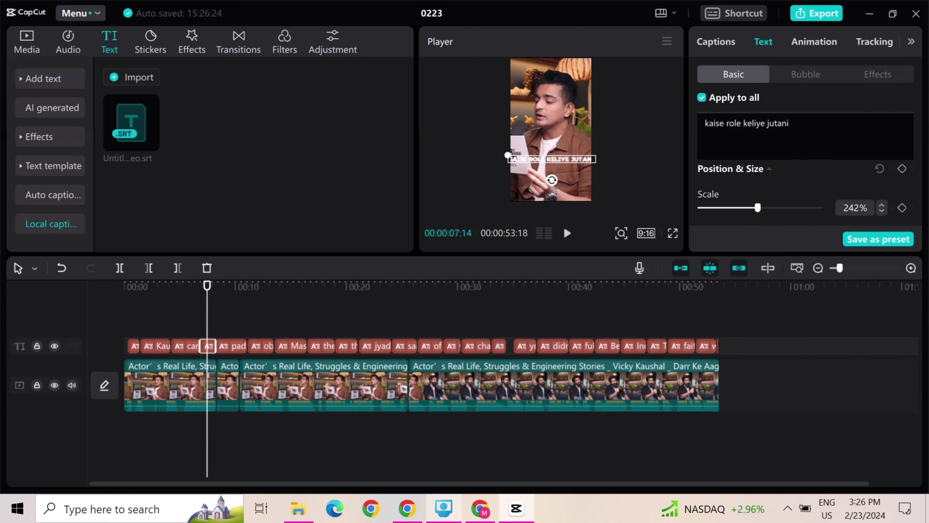
left_click(744, 124)
key("Return")
- Try red and blue as the text color of all captions, using the "Masaan at" caption as preview
left_click(289, 315)
left_click(291, 345)
scroll(805, 195, "up", 5)
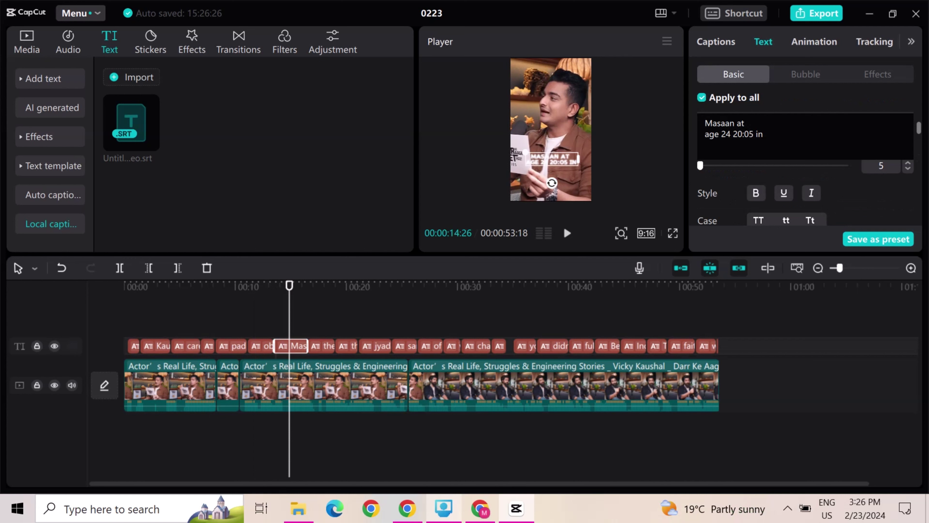
scroll(805, 190, "down", 4)
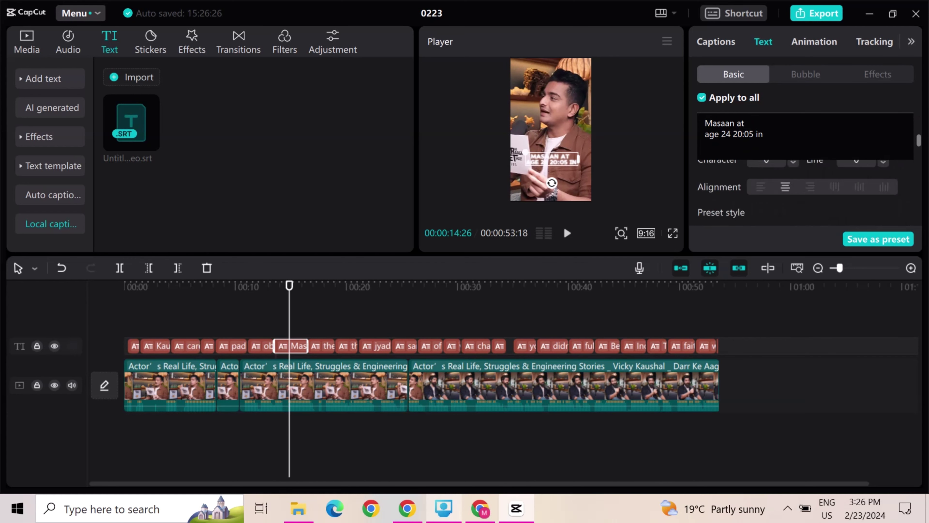
scroll(804, 190, "up", 2)
left_click(801, 186)
left_click(803, 391)
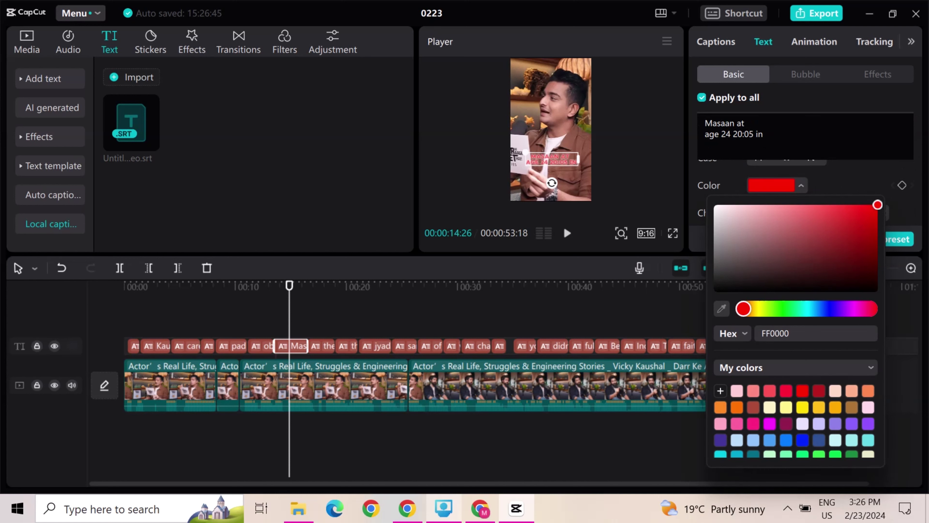
left_click(803, 440)
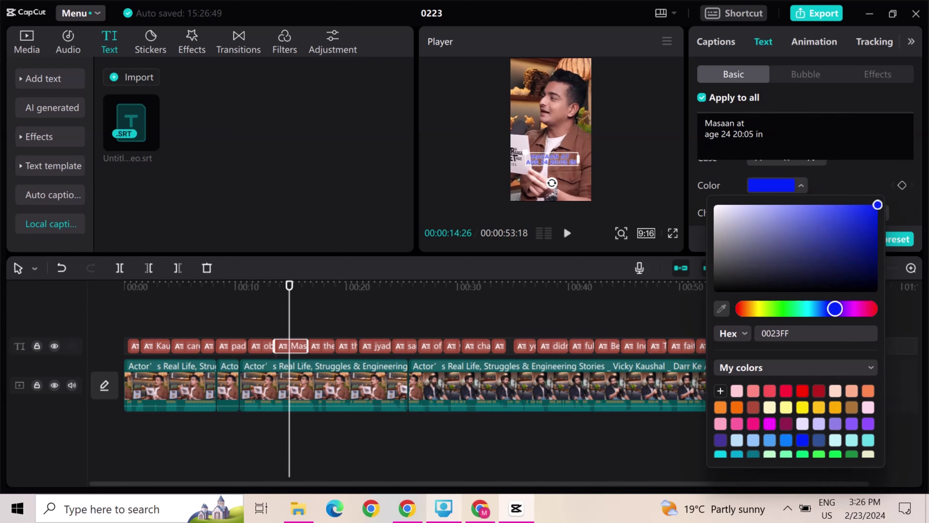
- Check the recolored captions along the timeline and undo the color changes
left_click(319, 439)
left_click(358, 439)
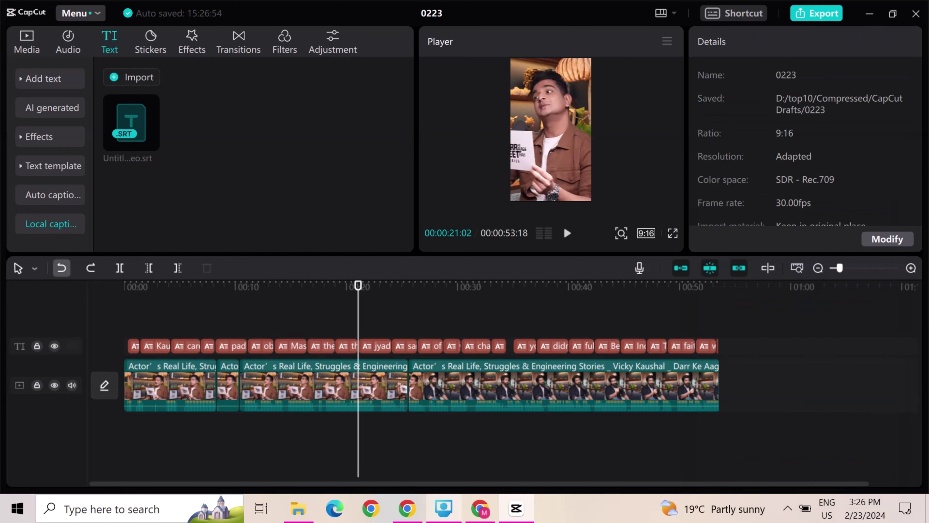
left_click(294, 439)
left_click(62, 268)
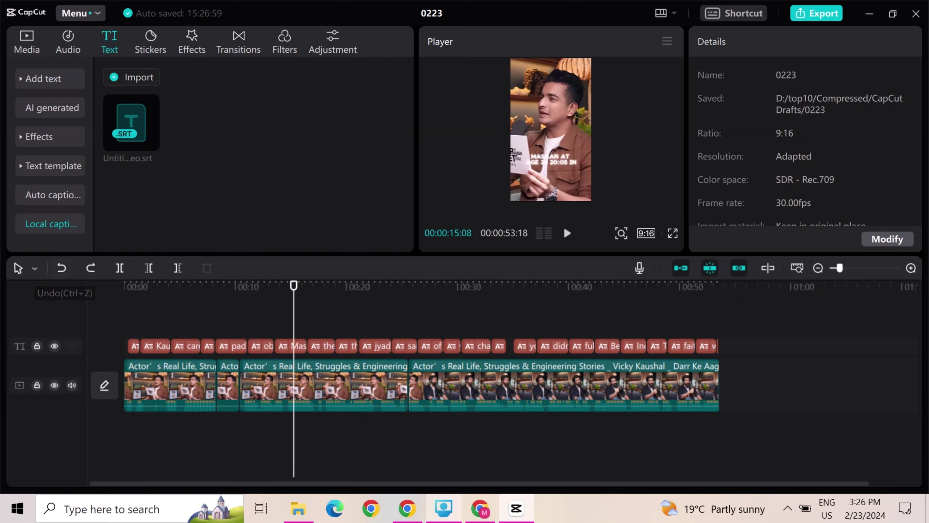
- Move the captions lower in the frame, keeping them horizontally centered
left_click_drag(551, 159, 552, 181)
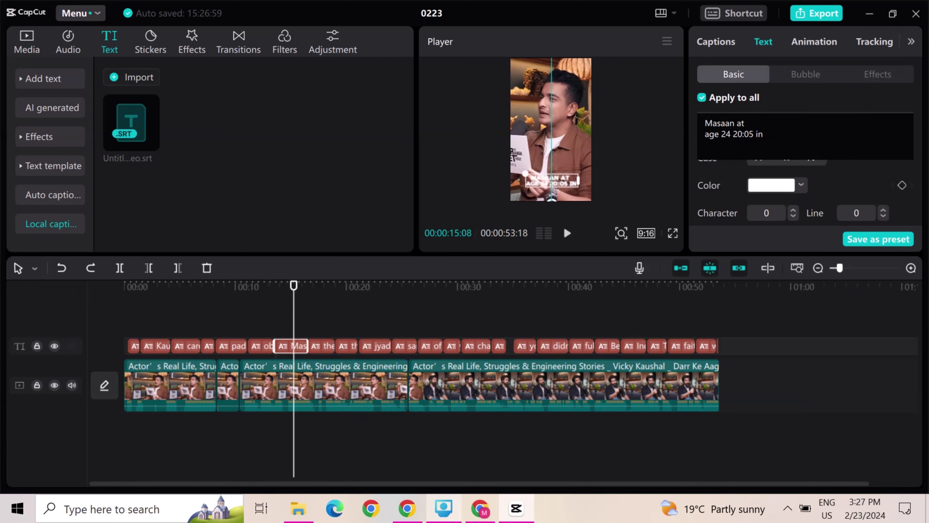
left_click(552, 139)
- Add the white stock clip from the media library above the video at the start and enlarge it to 334% to cover the frame
left_click_drag(202, 286, 124, 286)
left_click(26, 42)
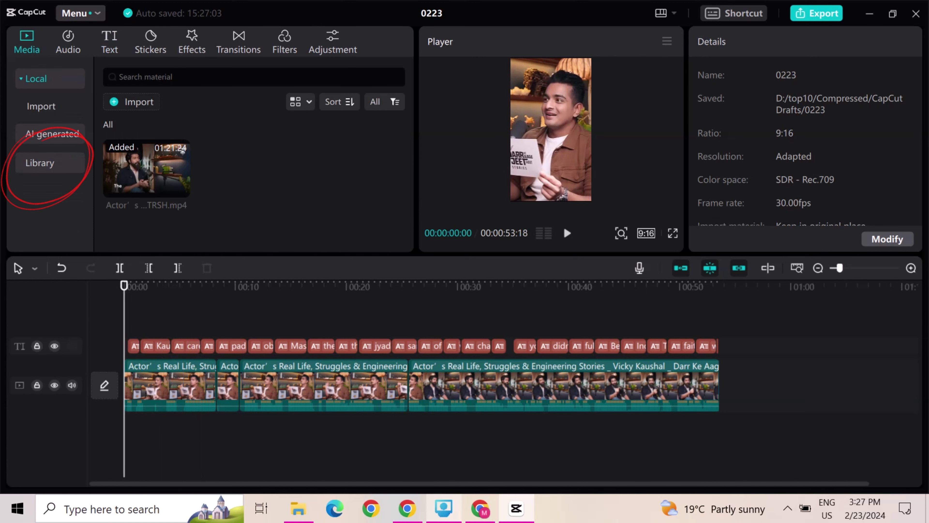
left_click(40, 163)
left_click_drag(147, 184, 148, 349)
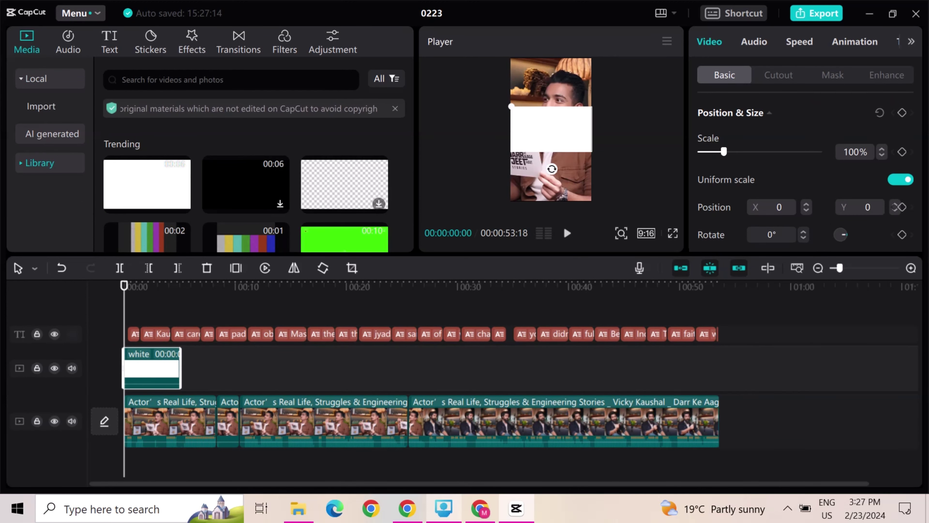
left_click_drag(515, 108, 436, 64)
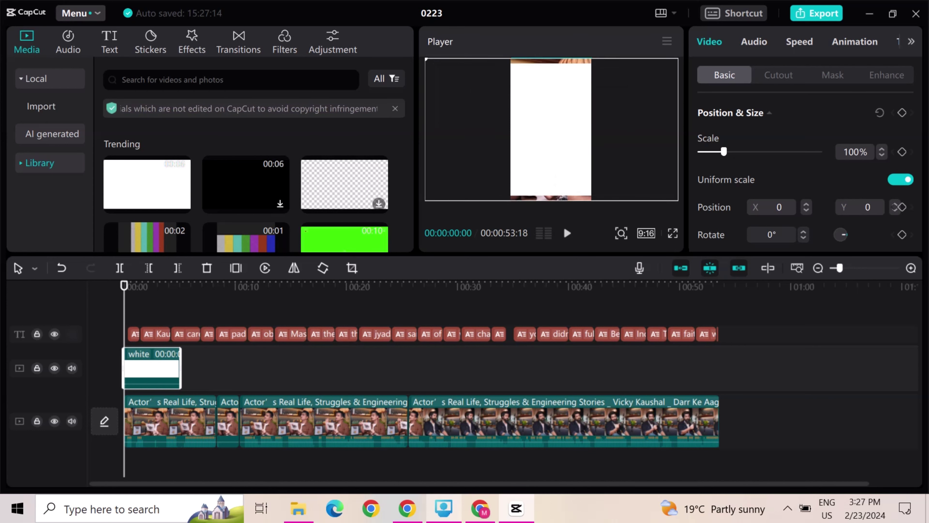
- Set the white clip's blend mode to Overlay and its opacity to 51%
scroll(804, 165, "down", 8)
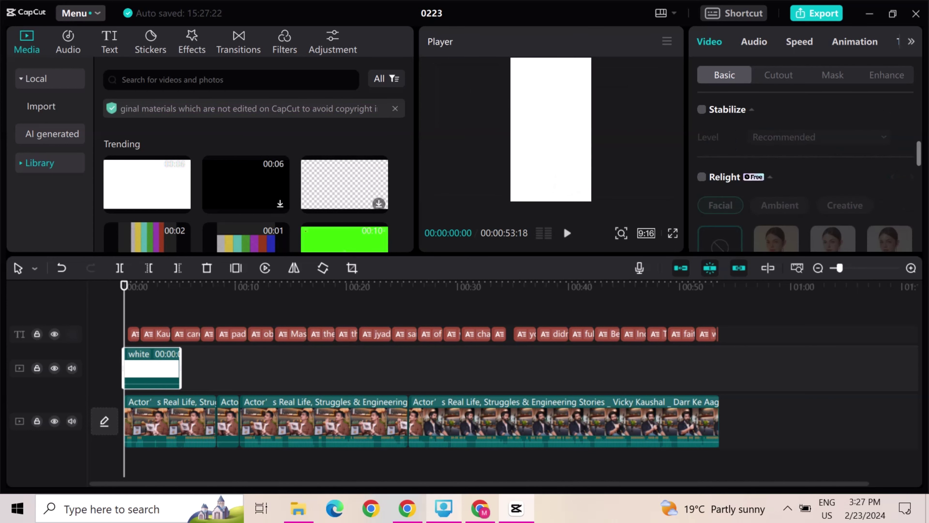
scroll(805, 164, "up", 7)
scroll(804, 165, "down", 4)
left_click(818, 140)
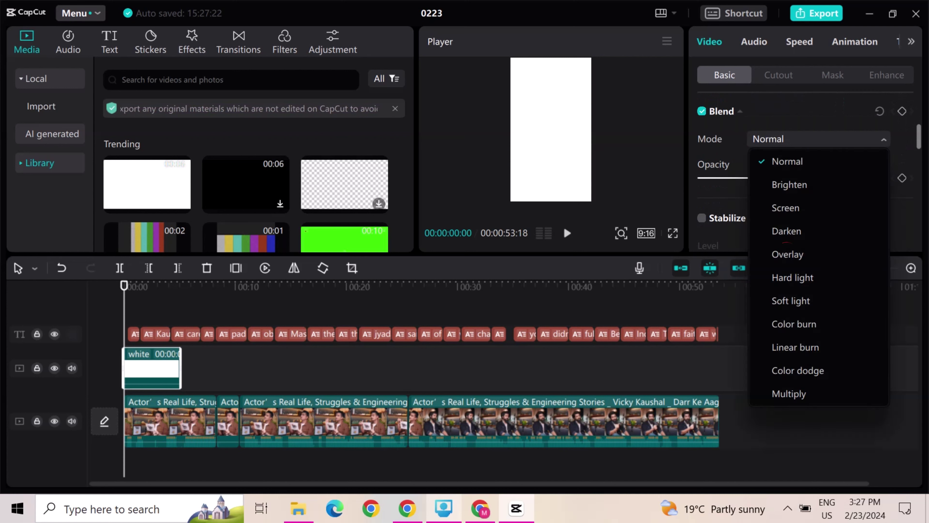
left_click(788, 254)
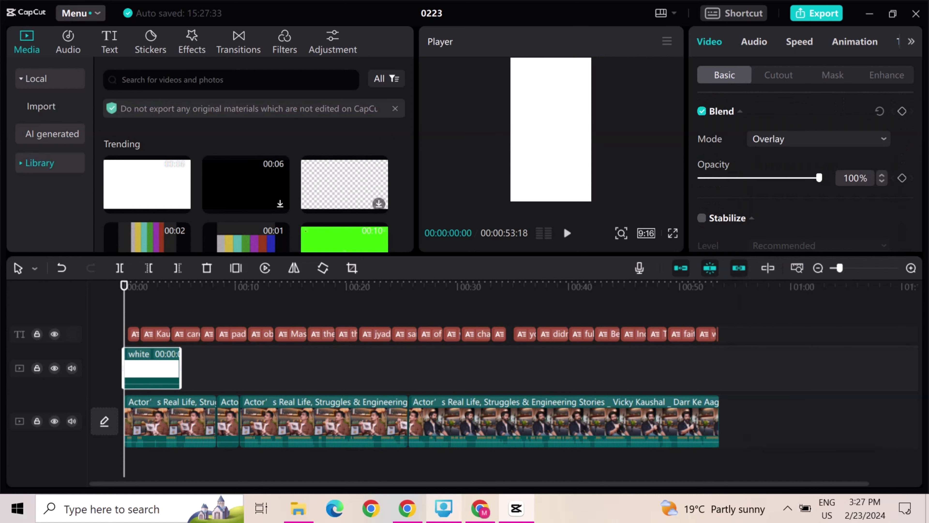
left_click_drag(819, 177, 779, 178)
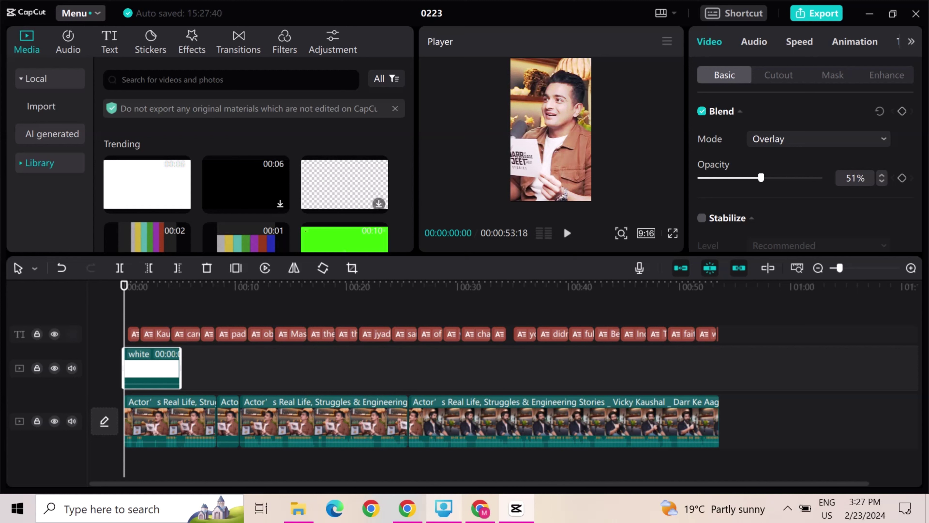
- Preview the overlay at about 4 seconds and reduce the white clip's opacity to 29%
left_click_drag(181, 287, 171, 286)
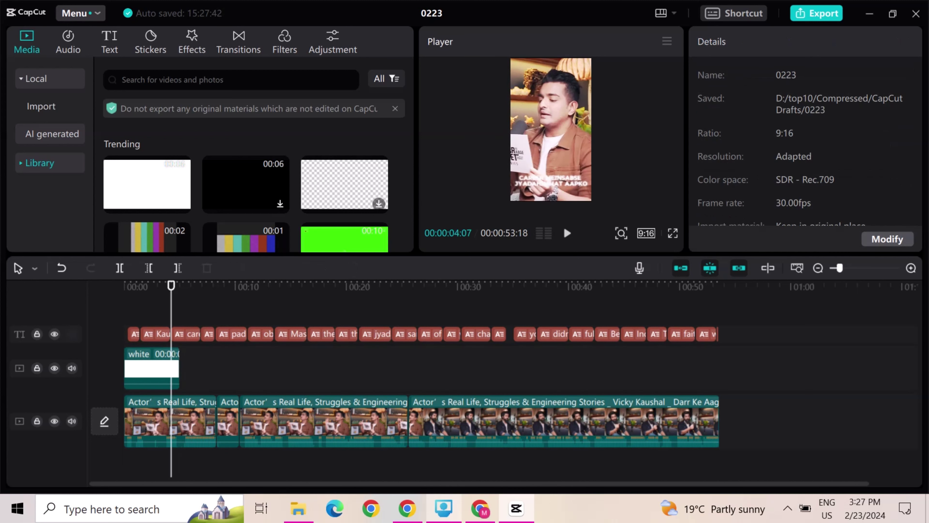
left_click(154, 368)
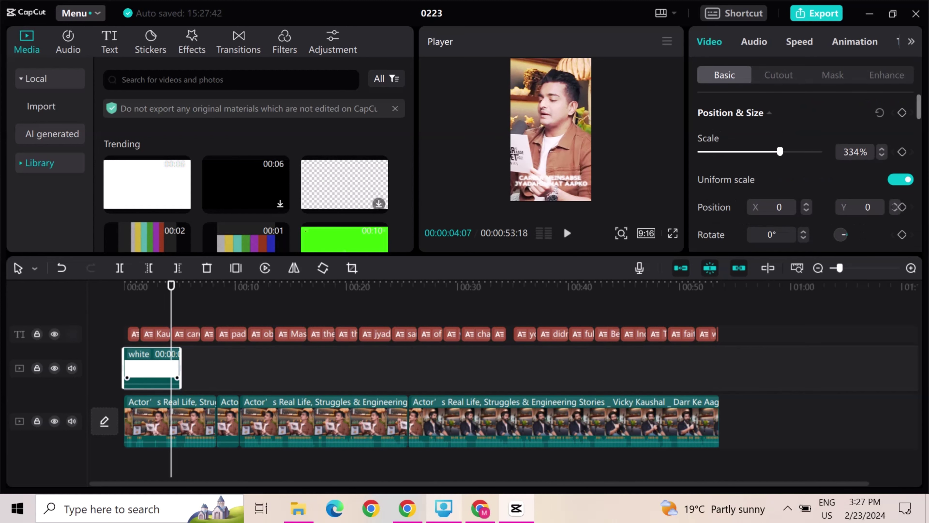
scroll(805, 172, "down", 6)
left_click_drag(761, 110, 750, 110)
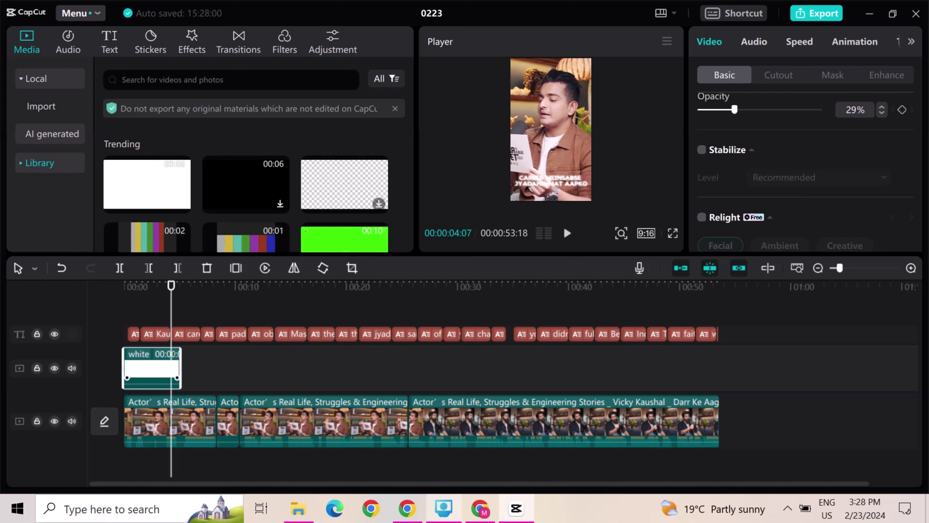
- Copy the white overlay clip and paste copies end to end after it up to about 15 seconds
right_click(161, 368)
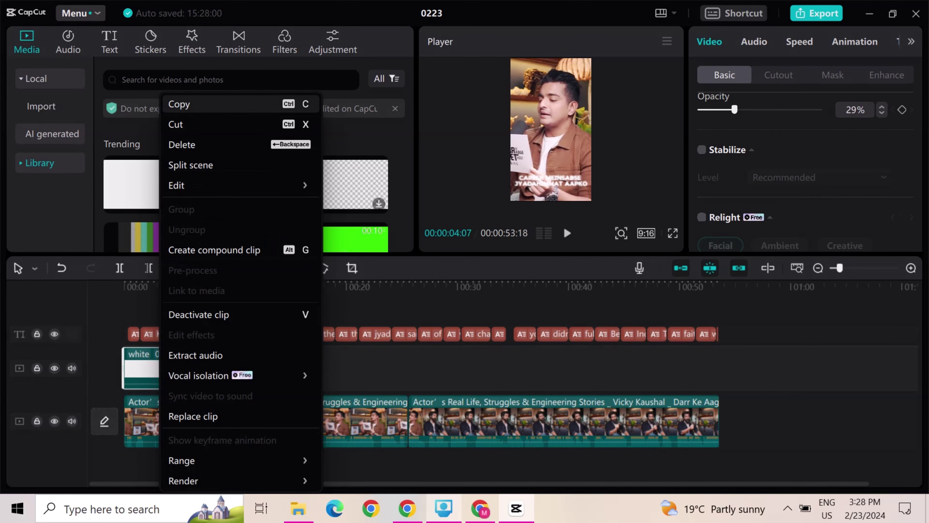
left_click(183, 104)
left_click(181, 369)
right_click(220, 387)
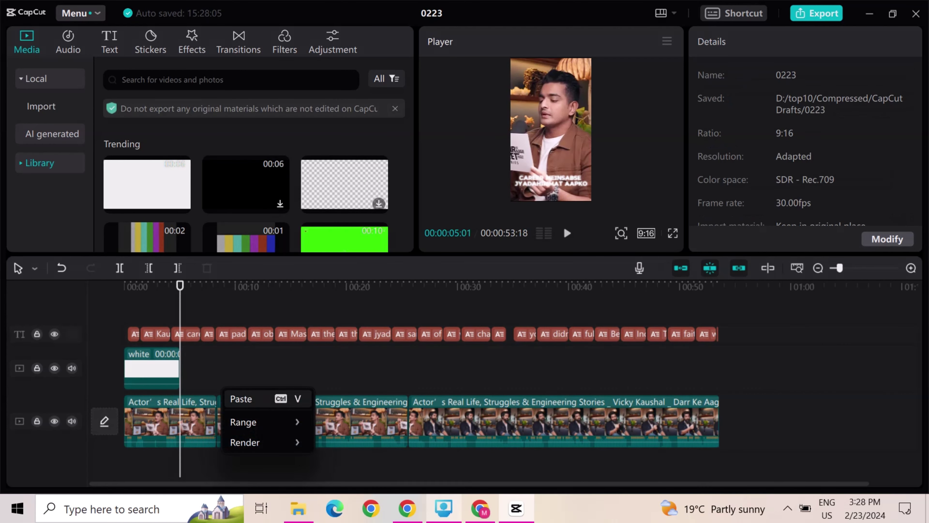
left_click(240, 396)
left_click(292, 370)
- Paste further copies of the white overlay clip end to end from about 15 seconds to the end of the video
right_click(311, 371)
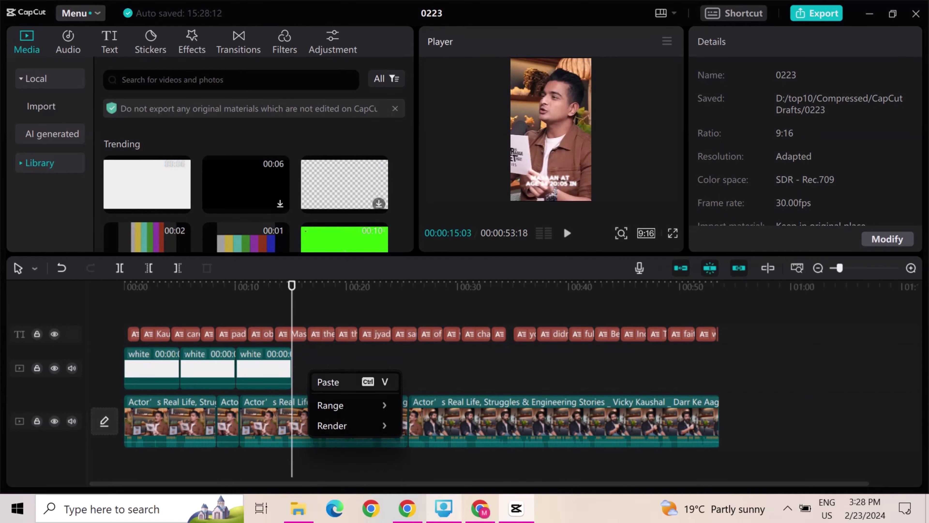
left_click(328, 382)
left_click(348, 369)
right_click(362, 364)
left_click(380, 374)
mouse_move(409, 287)
left_mouse_down()
mouse_move(392, 287)
mouse_move(404, 286)
left_mouse_up()
right_click(414, 365)
left_click(431, 375)
left_click_drag(462, 287, 459, 286)
right_click(479, 365)
left_click(496, 375)
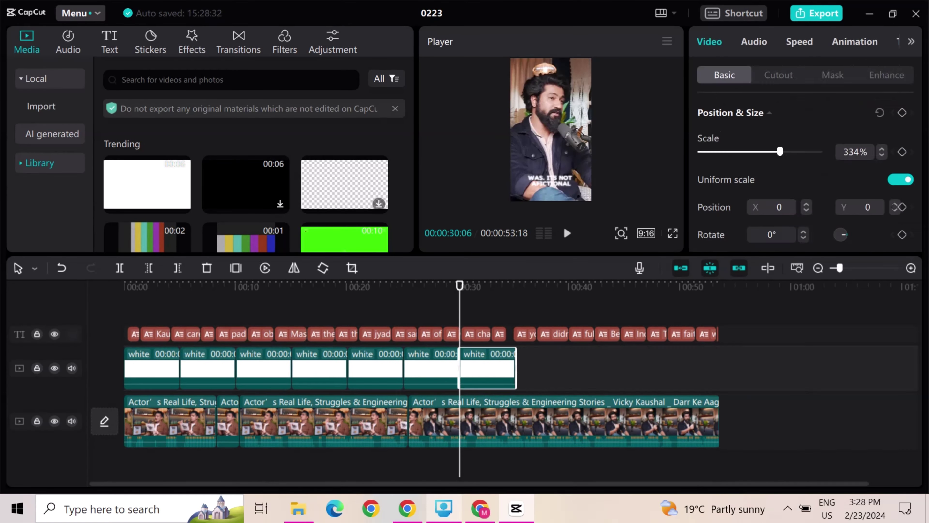
left_click(514, 465)
right_click(542, 379)
left_click(563, 386)
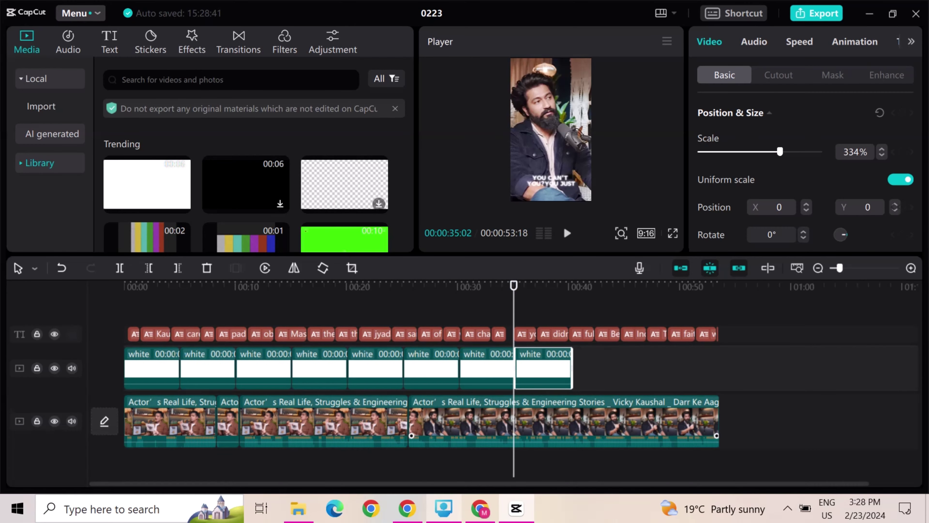
left_click_drag(586, 287, 571, 286)
right_click(596, 370)
left_click(616, 379)
left_click_drag(637, 287, 627, 287)
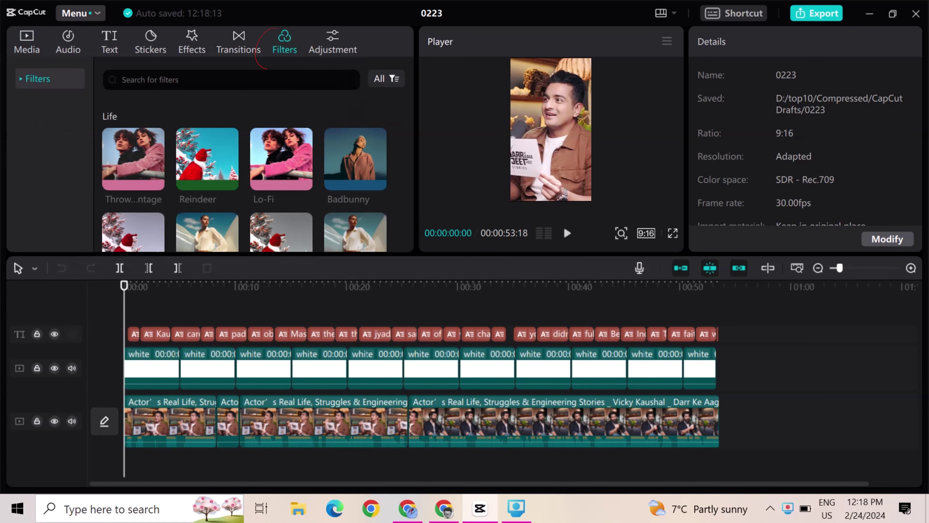
- Add the Clear filter at the start of the timeline and stretch it across the whole video
scroll(281, 165, "down", 6)
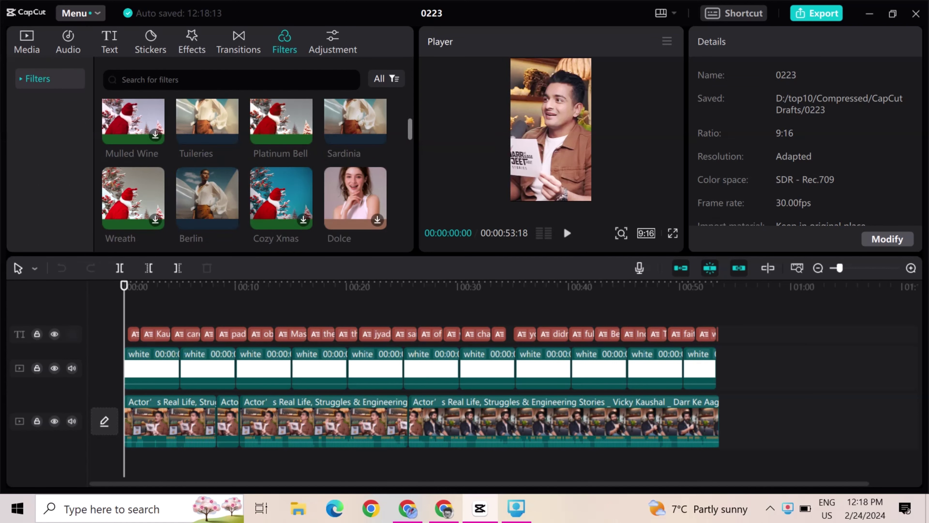
left_click(377, 240)
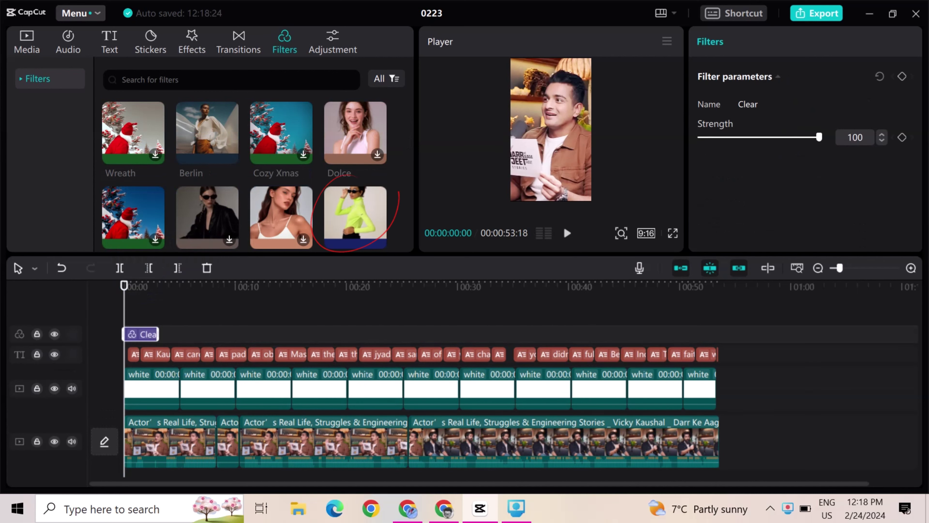
left_click_drag(161, 333, 717, 334)
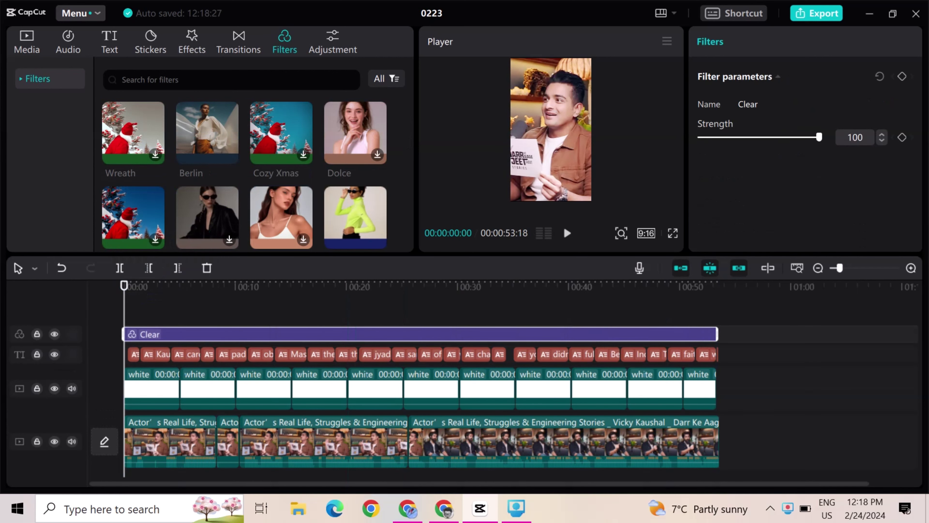
left_click_drag(124, 285, 159, 285)
mouse_move(124, 334)
left_mouse_down()
mouse_move(200, 333)
mouse_move(123, 333)
left_mouse_up()
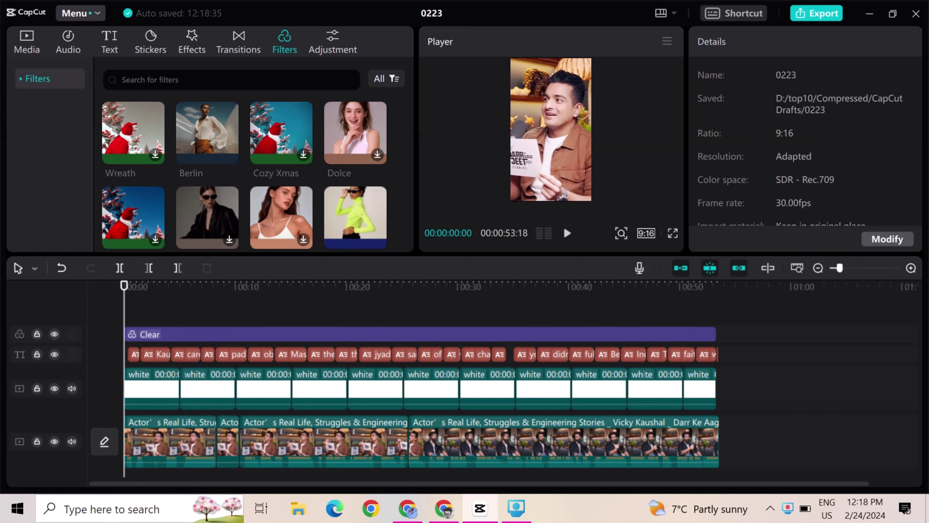
- Add a Dissolve III transition at the first cut of the interview video, at about 8 seconds
left_click(239, 42)
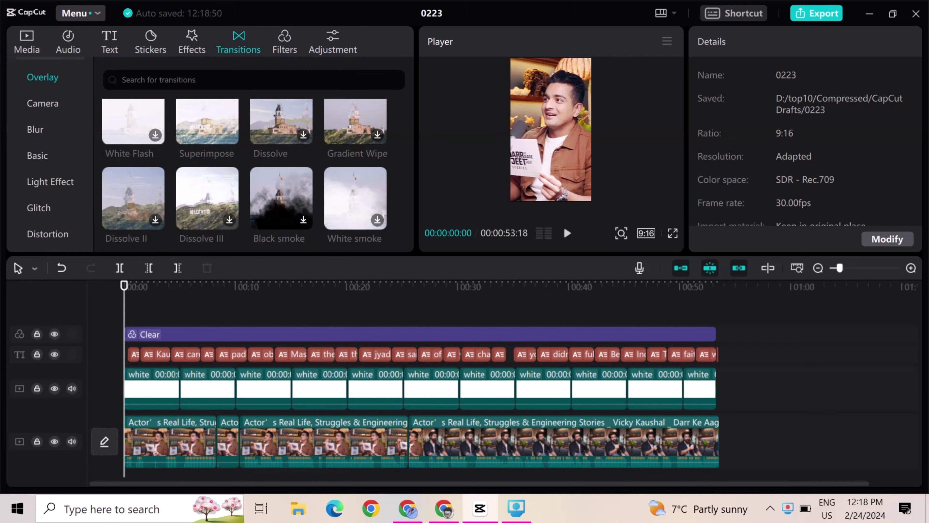
left_click(377, 219)
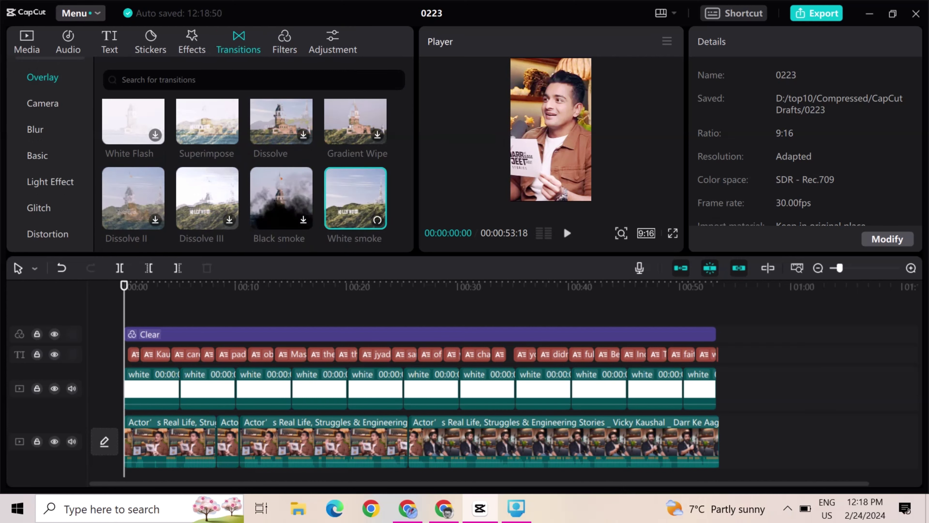
left_click(207, 198)
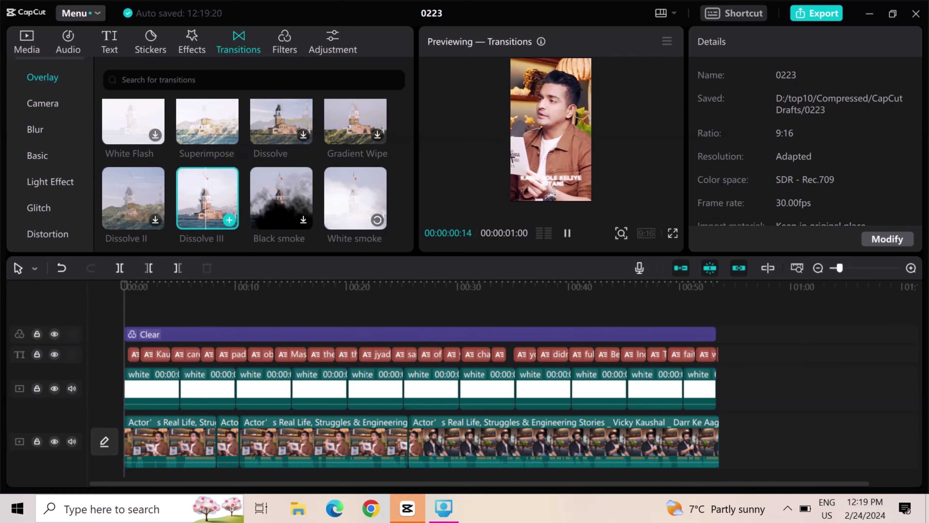
left_click_drag(205, 198, 171, 404)
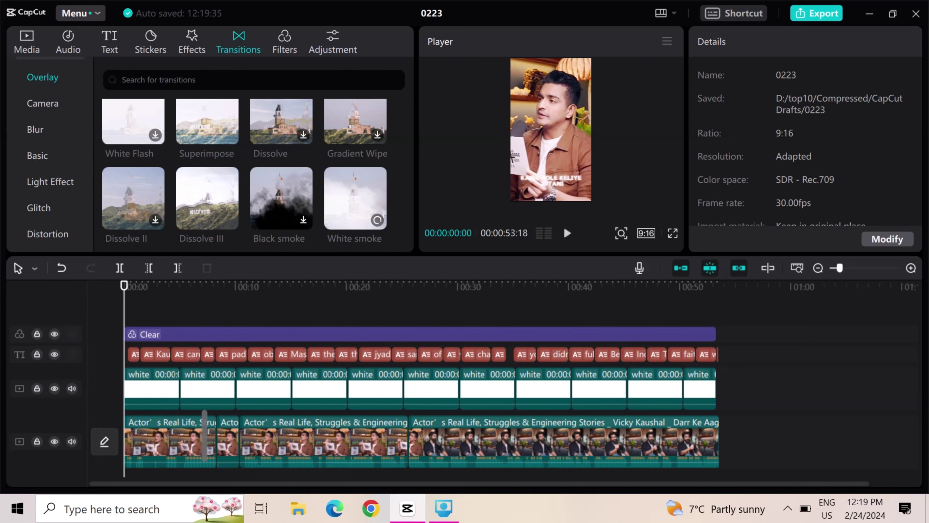
left_click_drag(204, 436, 217, 438)
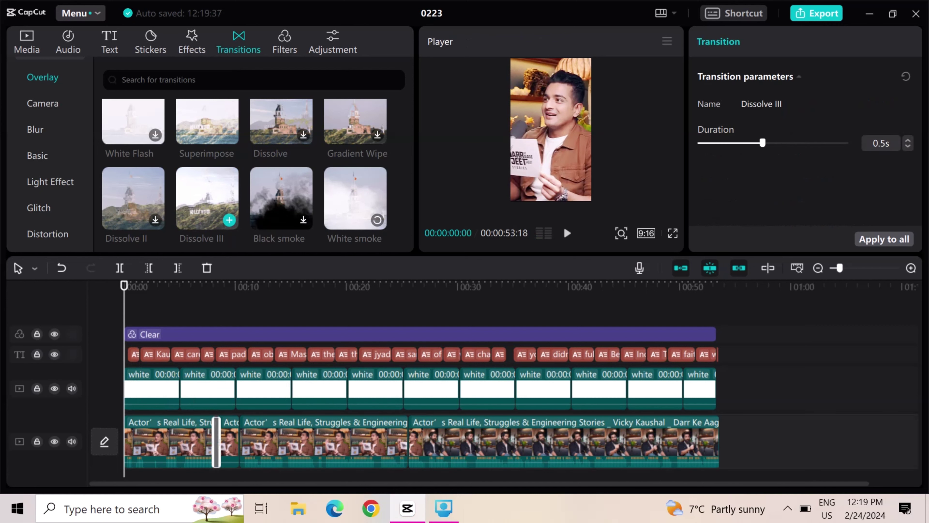
- Add Dissolve III at the third cut and White smoke at the second cut of the interview video, and preview the transitions
mouse_move(207, 200)
left_mouse_down()
mouse_move(262, 240)
mouse_move(359, 430)
mouse_move(409, 441)
left_mouse_up()
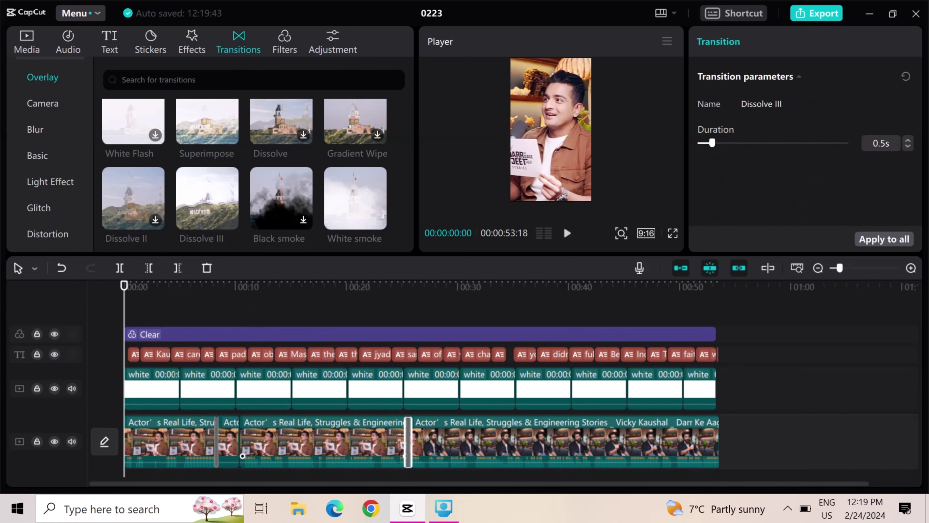
left_click_drag(355, 199, 239, 437)
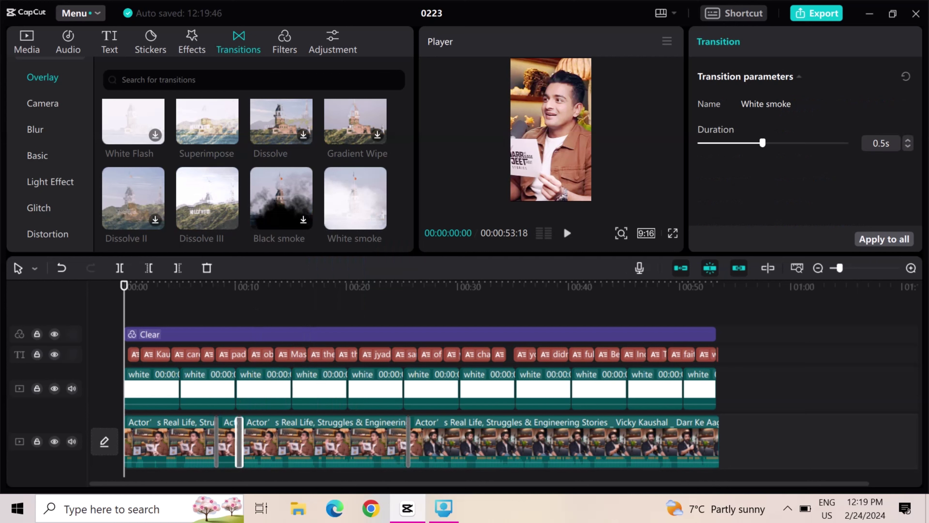
left_click(180, 307)
key("space")
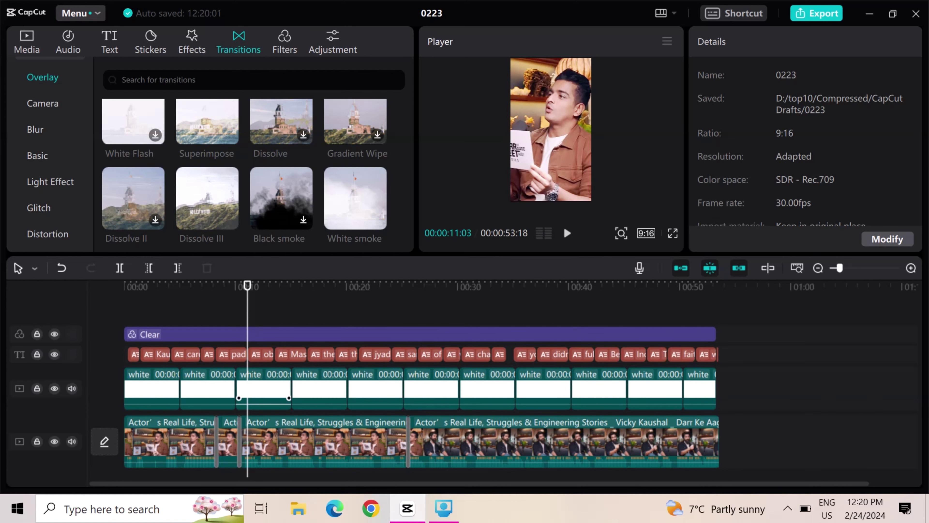
- Add the Halo Blur video effect at the start of the timeline above the filter and preview it
left_click(192, 42)
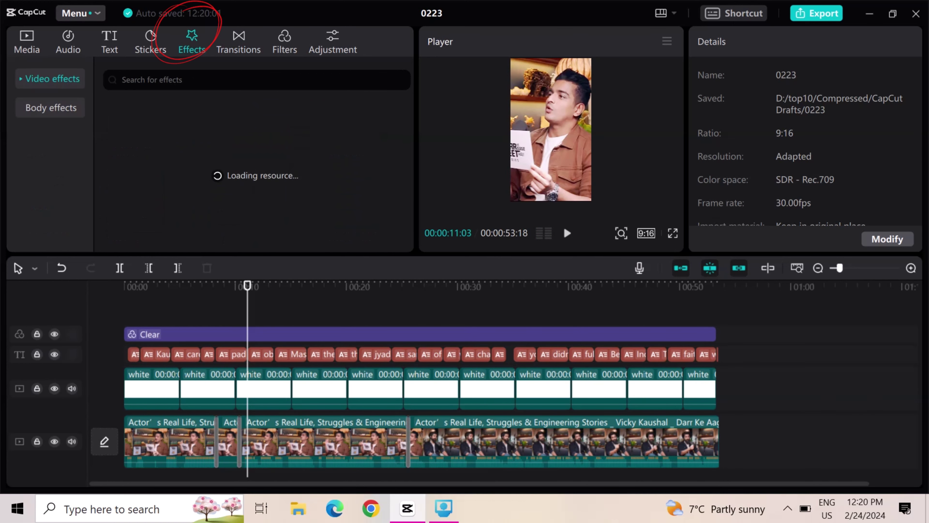
scroll(283, 161, "down", 10)
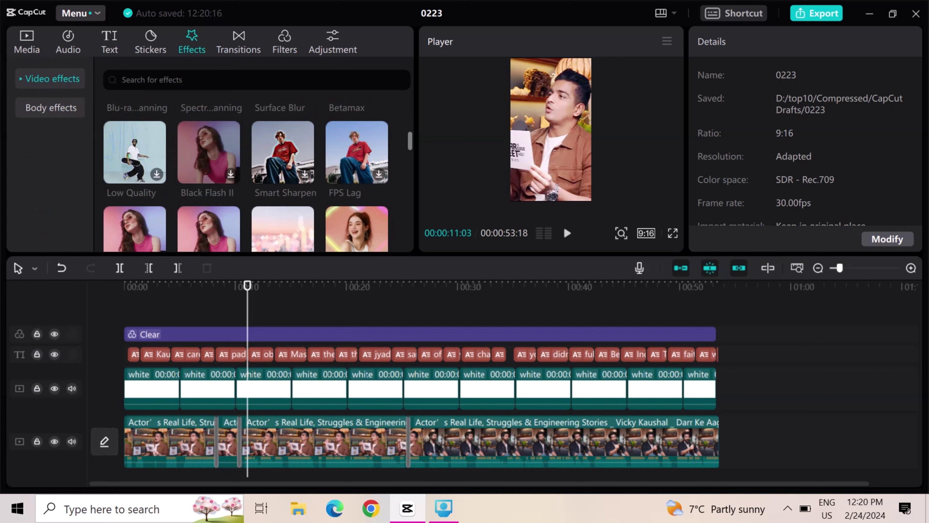
scroll(283, 176, "down", 2)
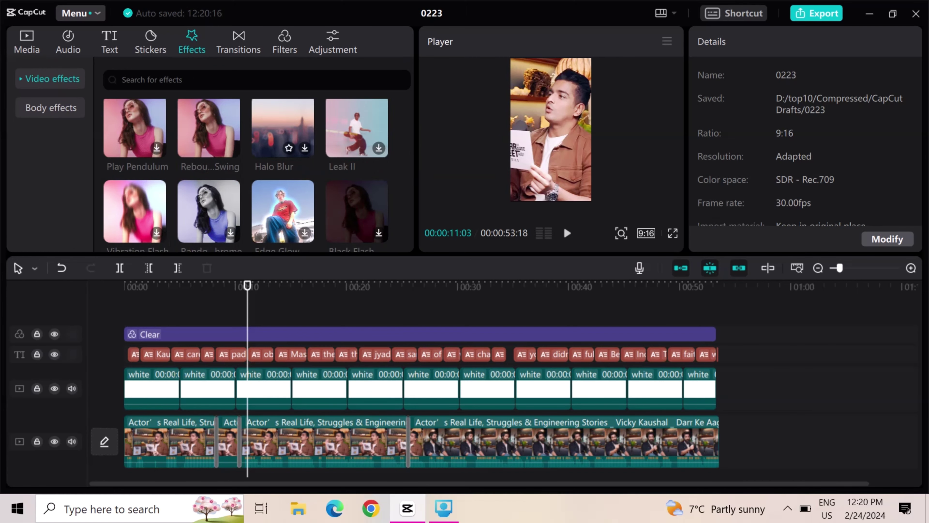
left_click(283, 129)
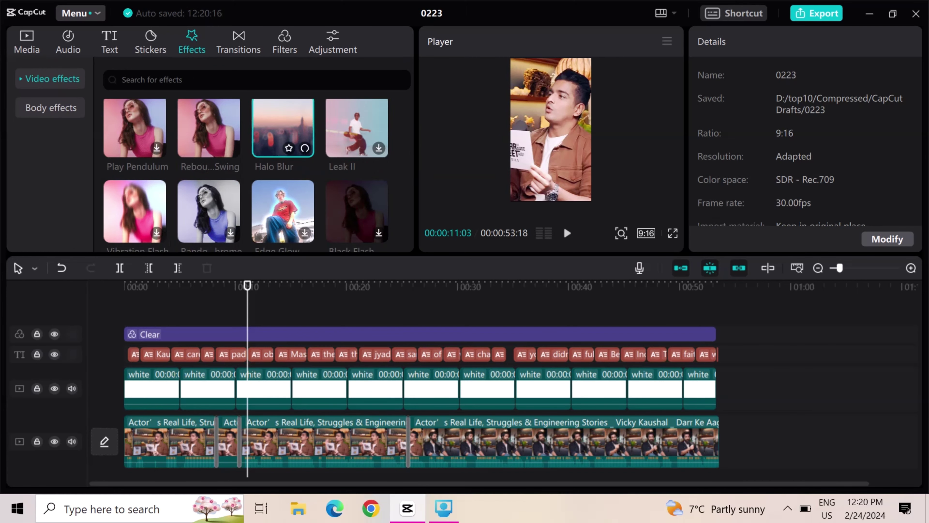
left_click_drag(283, 128, 141, 334)
left_click(121, 299)
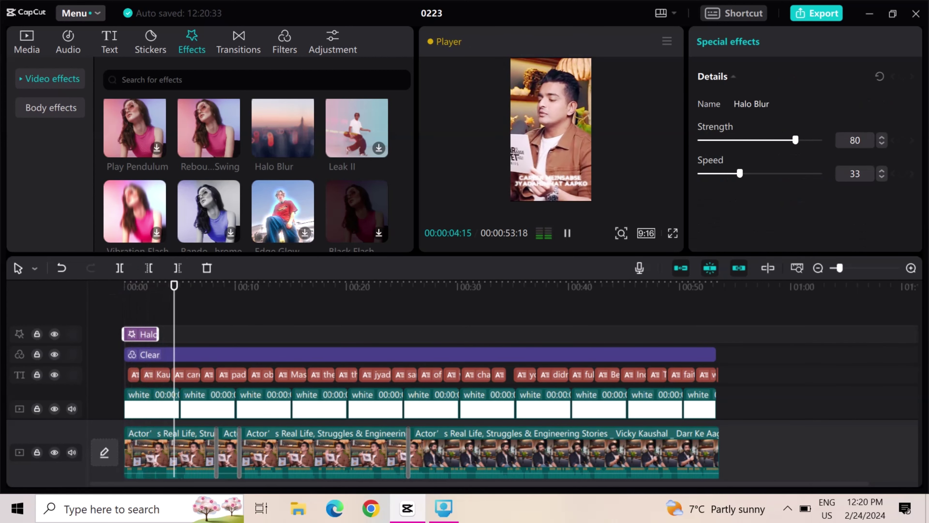
key("space")
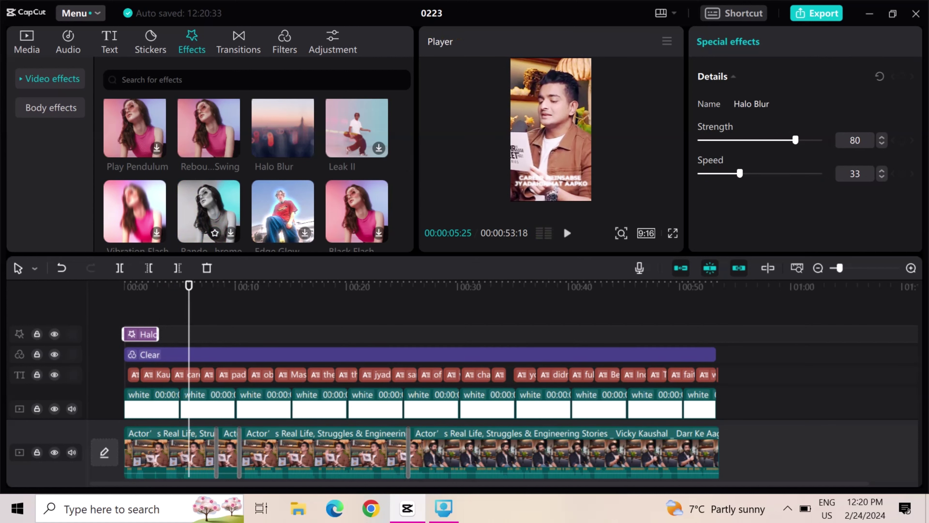
left_click(209, 211)
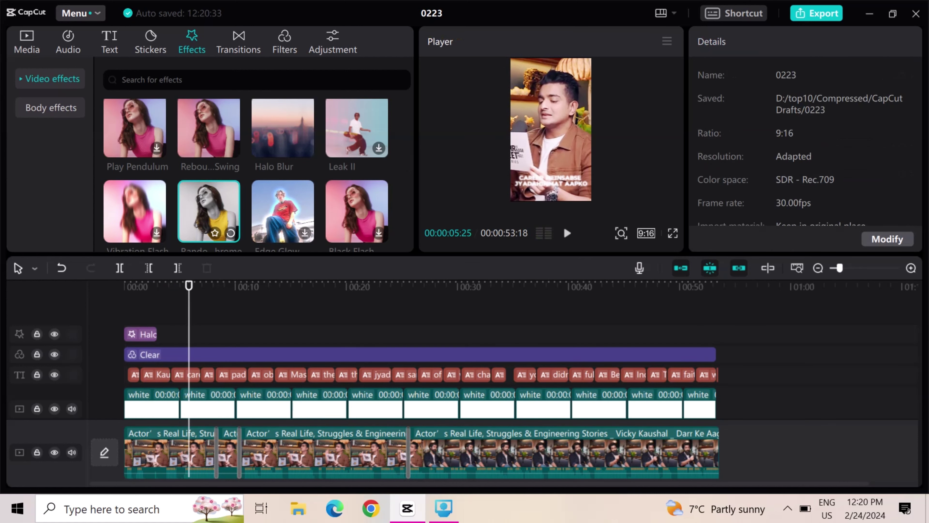
- Import the "Average" MP3 music file from Downloads and place it under the video at the start of the timeline
left_click(27, 42)
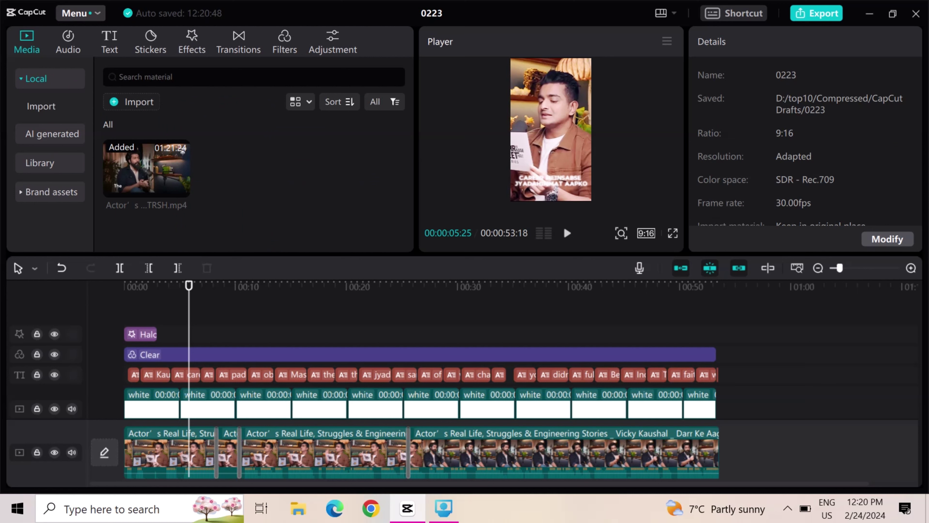
left_click(35, 105)
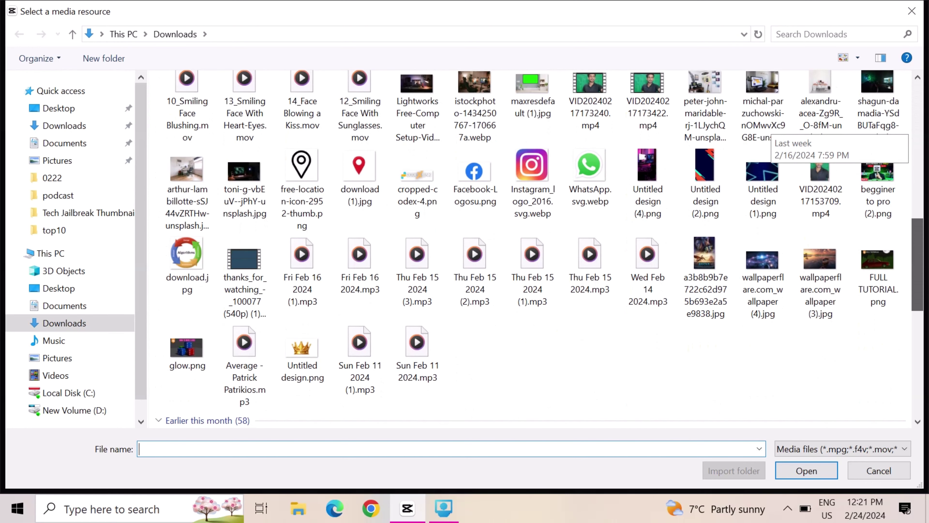
key("Escape")
left_click_drag(245, 168, 133, 374)
- Split the music clip at about 53 seconds, at the end of the video, and delete the excess part
left_click(717, 286)
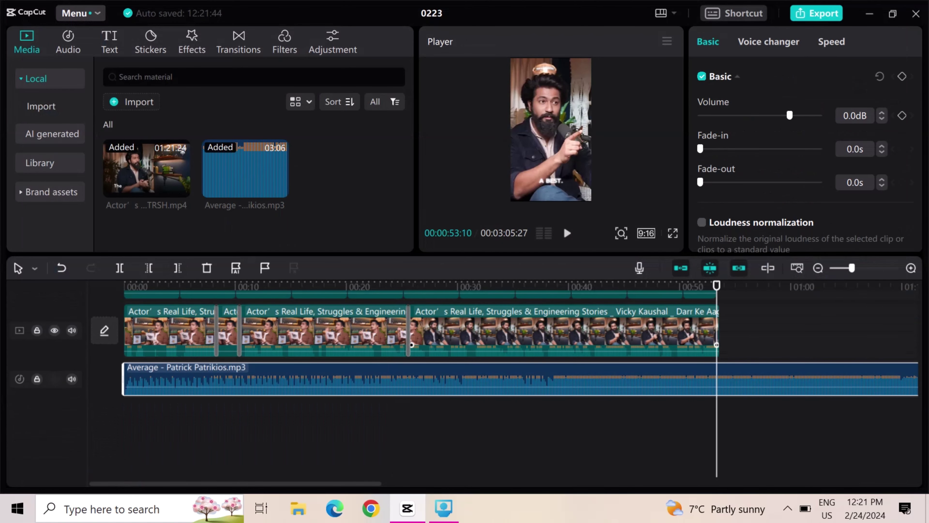
left_click(120, 268)
left_click(206, 267)
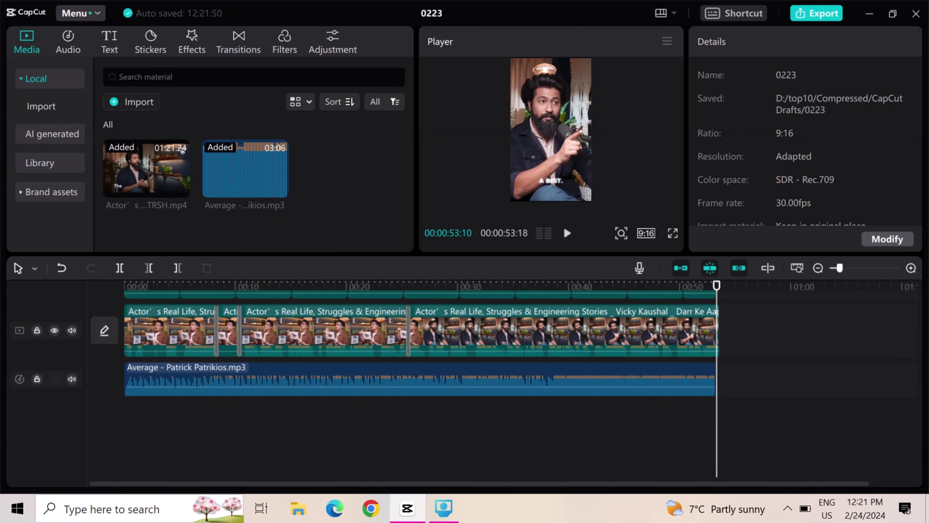
- Lower the music clip's volume to -37.7 dB and play the section from about 16 seconds to check the mix
left_click(308, 286)
left_click(307, 379)
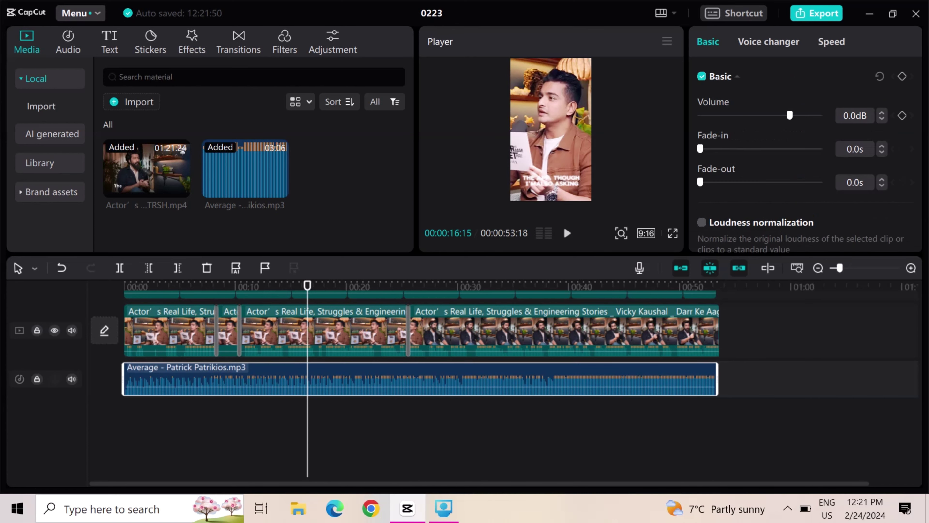
left_click_drag(789, 115, 743, 116)
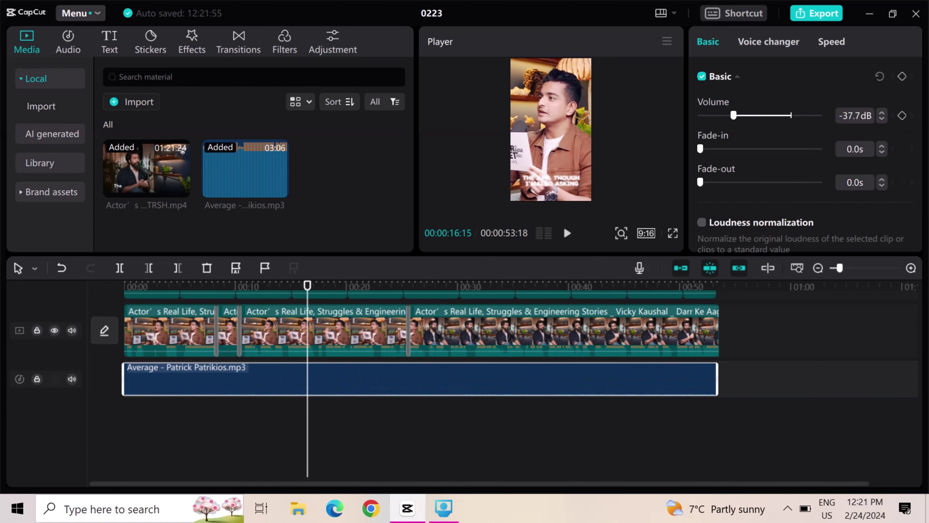
key("space")
key("space")
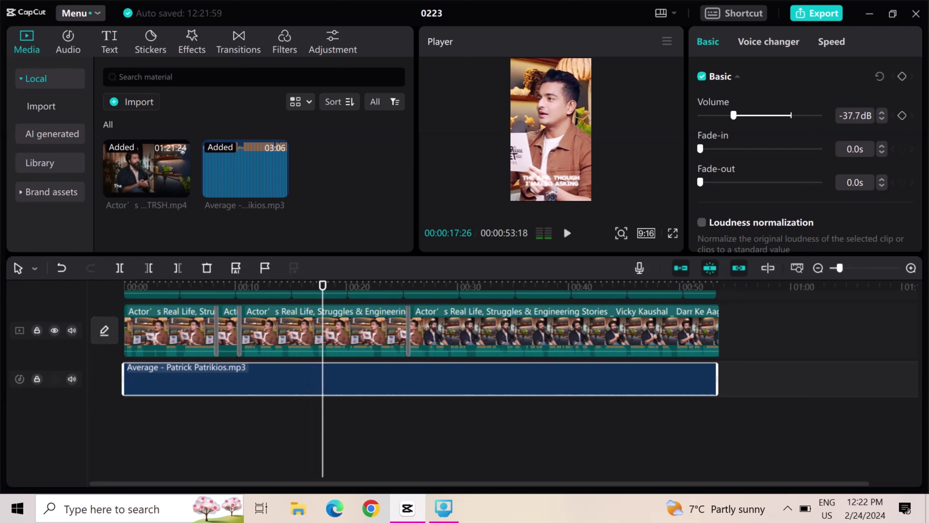